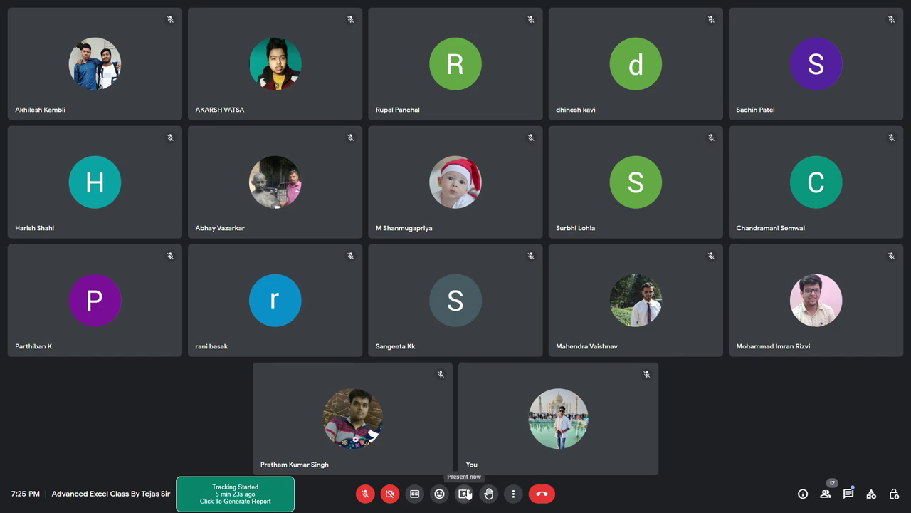
Share the entire screen with the Meet call using Present now
left_click(464, 493)
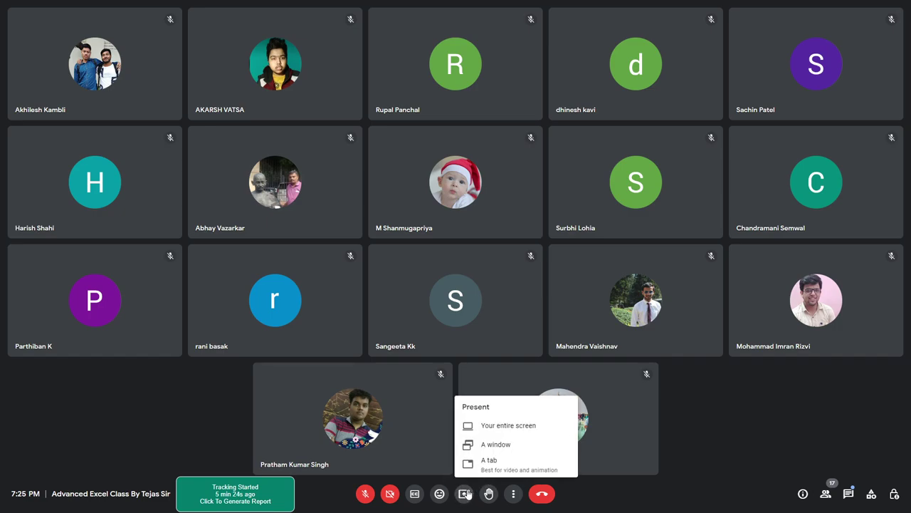
left_click(522, 425)
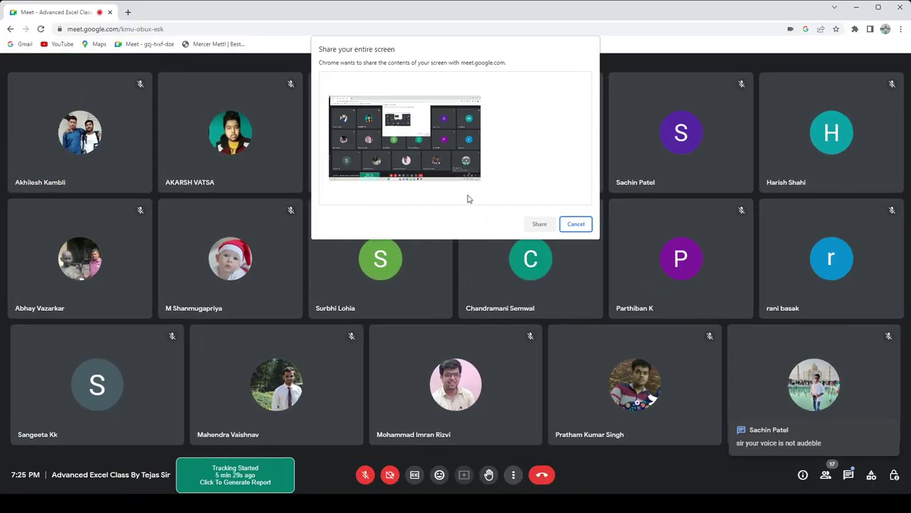
left_click(454, 173)
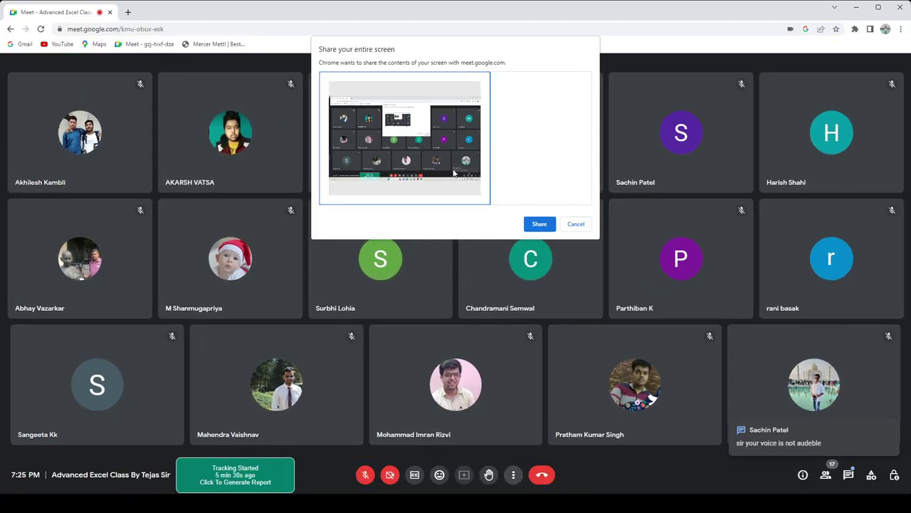
left_click(535, 227)
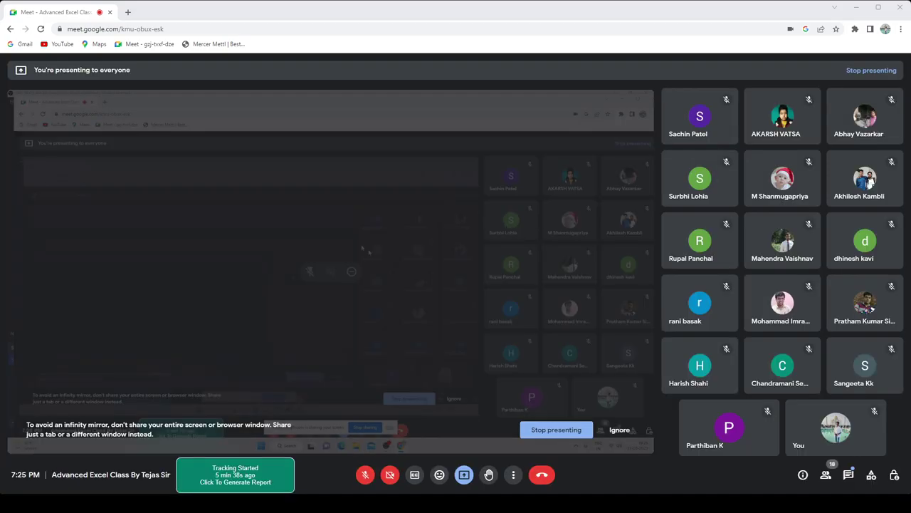
Dismiss the mirror warning, make the browser full screen, and launch Excel from Start search
left_click(617, 429)
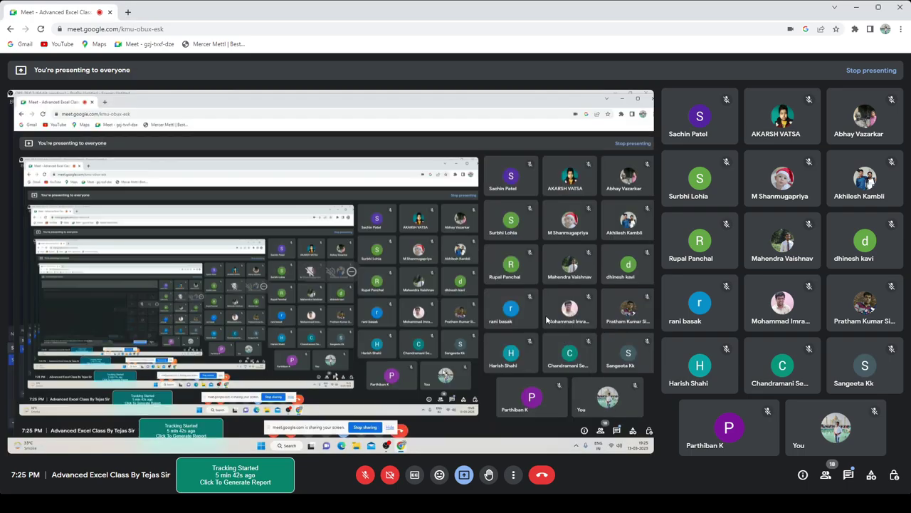
key("F11")
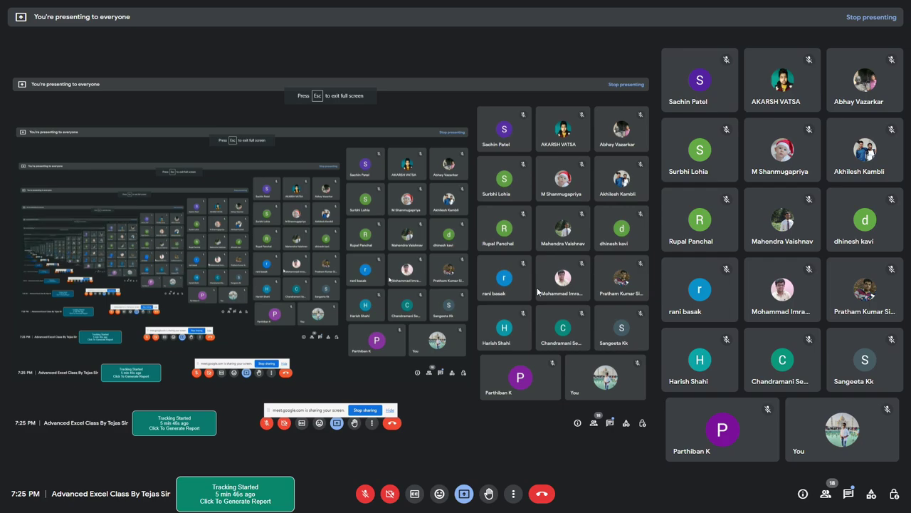
key("super")
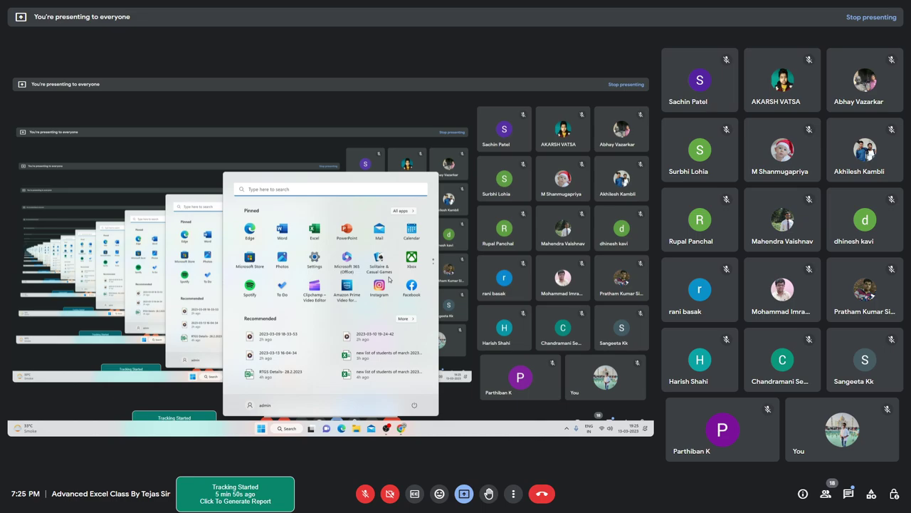
type("excel")
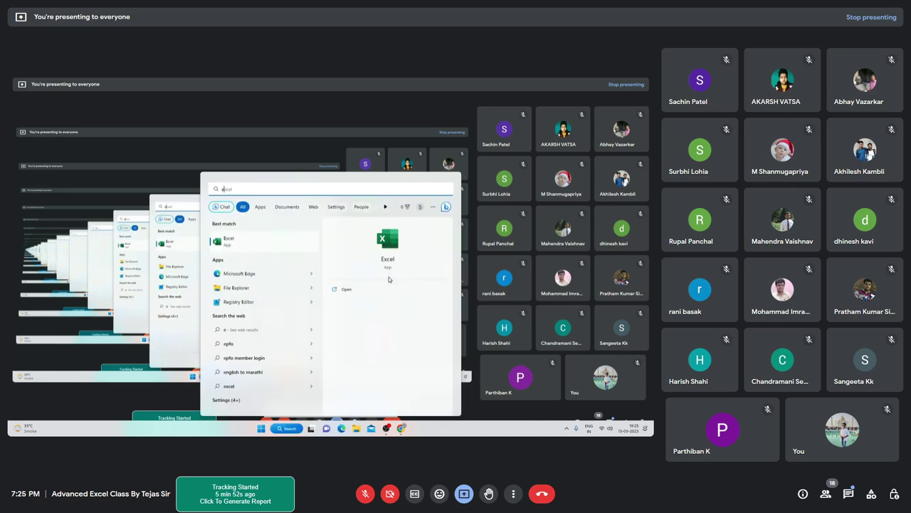
key("Return")
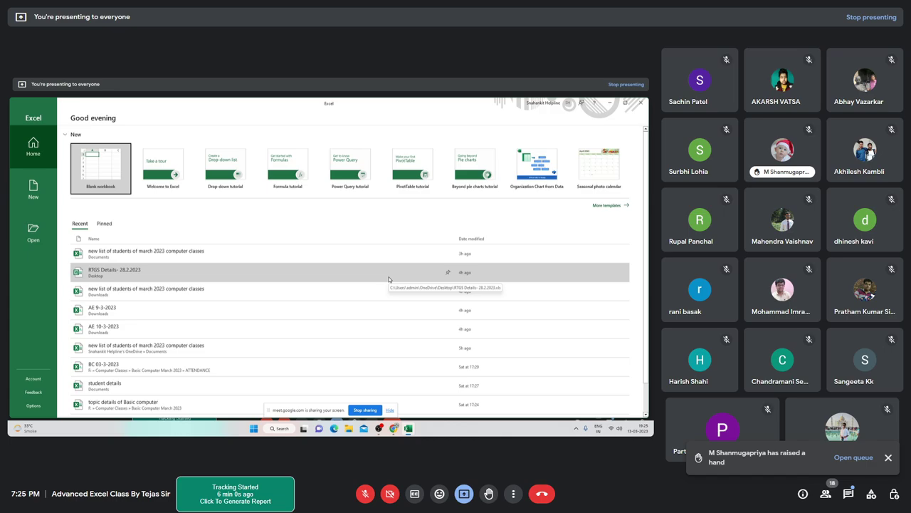
Open the recent workbook 'student details' from Excel's start screen using the keyboard
key("Tab")
key("Tab")
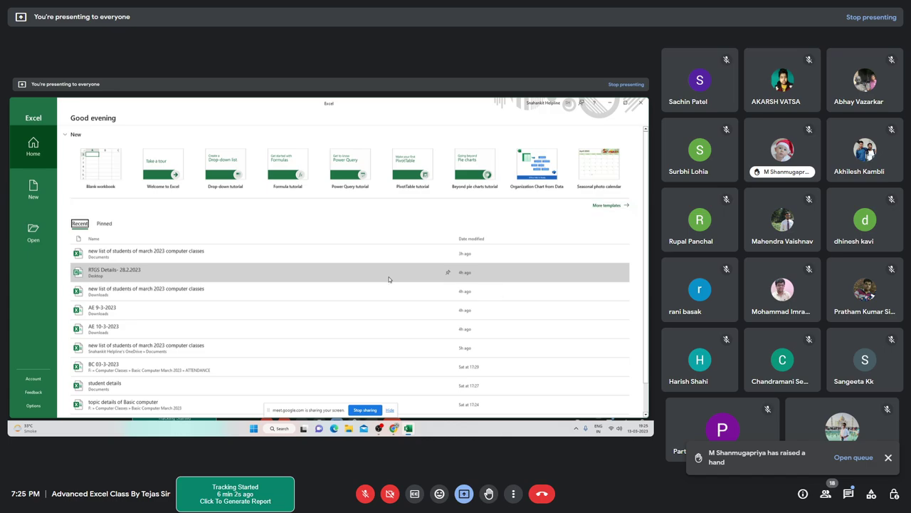
key("Tab")
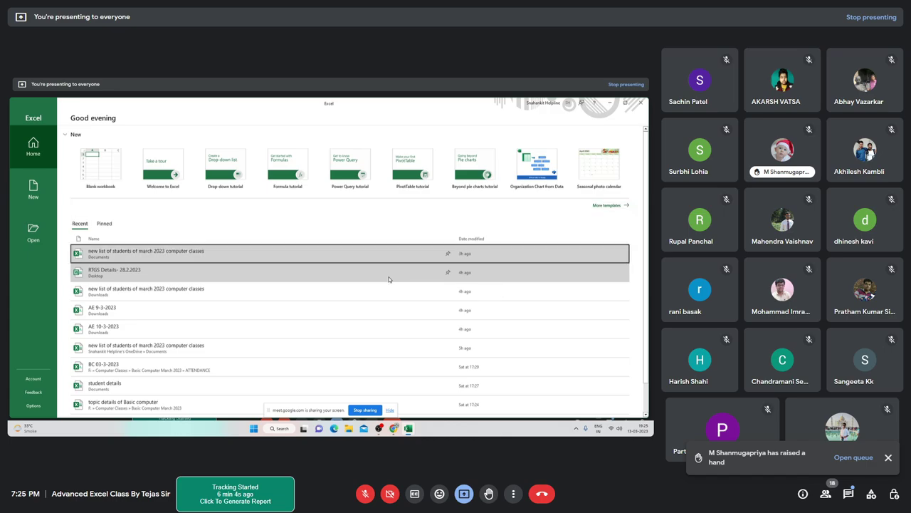
key("Down")
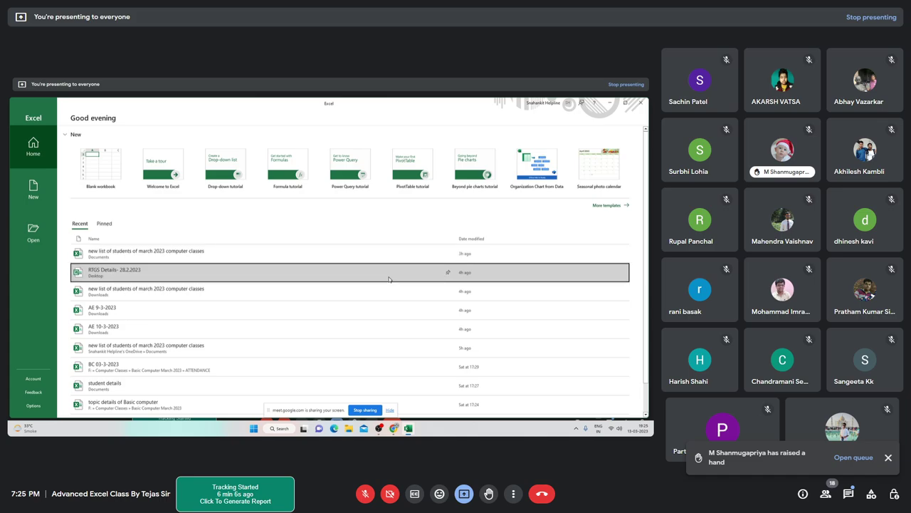
key("Down")
key("Down")
key("Down")
key("Down")
key("Down")
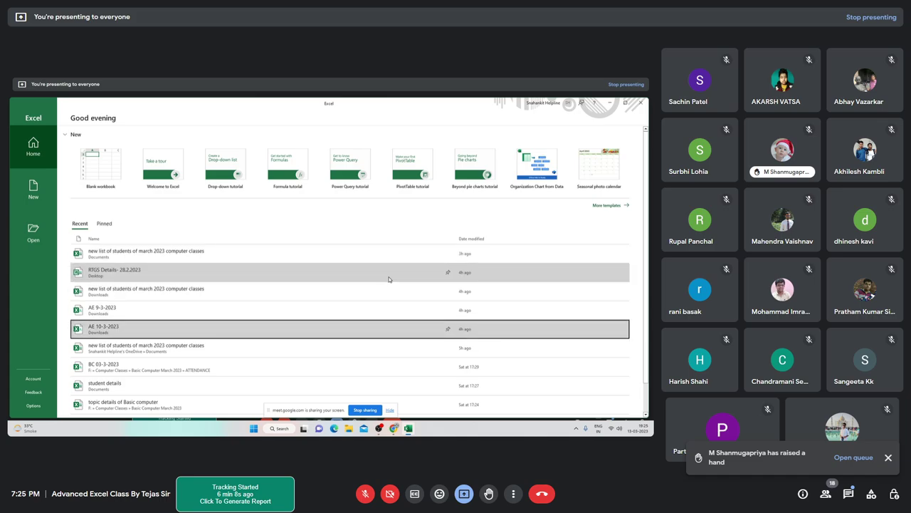
key("Up")
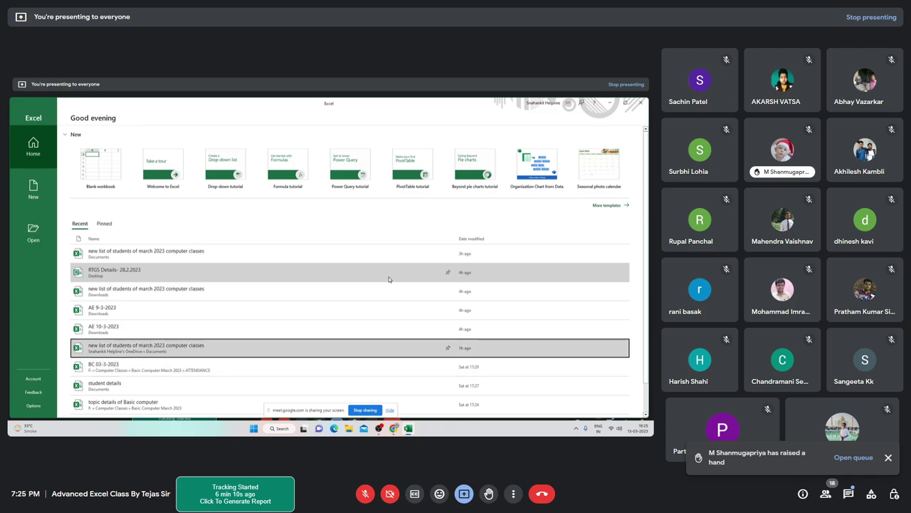
key("Down")
key("Down")
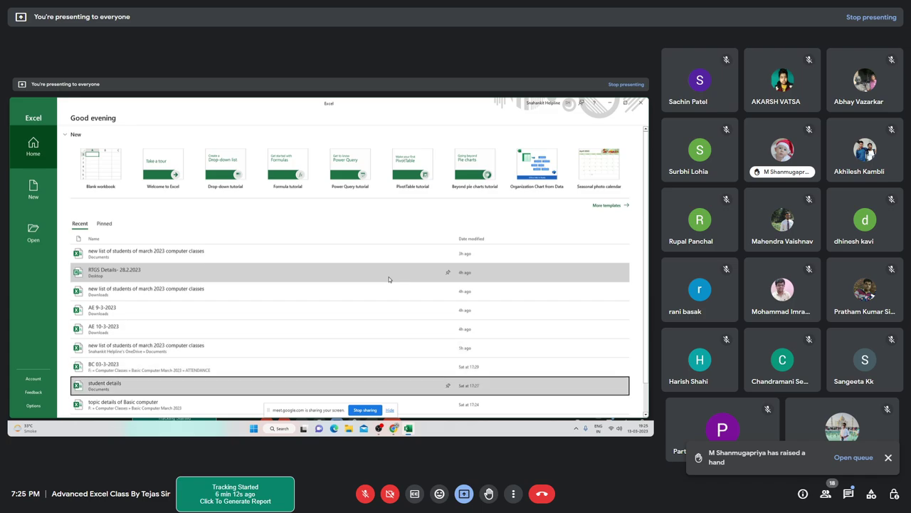
key("Return")
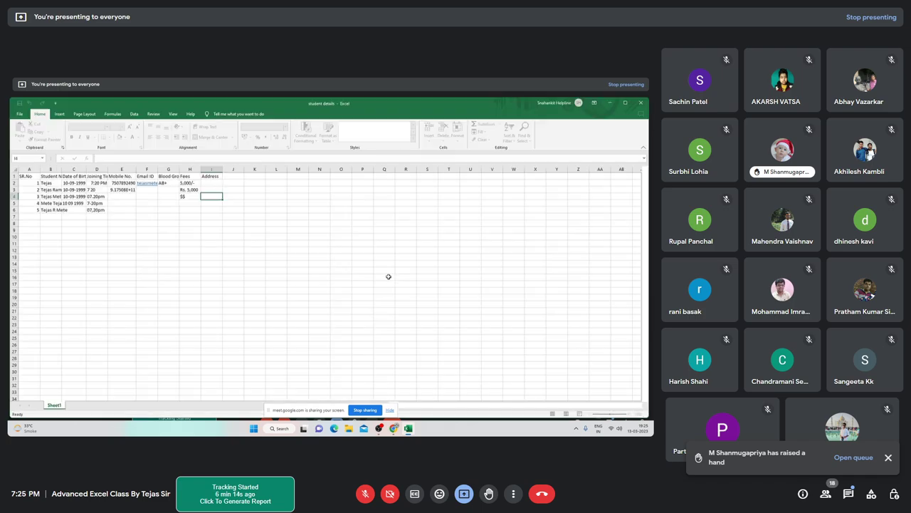
Switch to the Meet call window and unmute the microphone
key("alt+Tab")
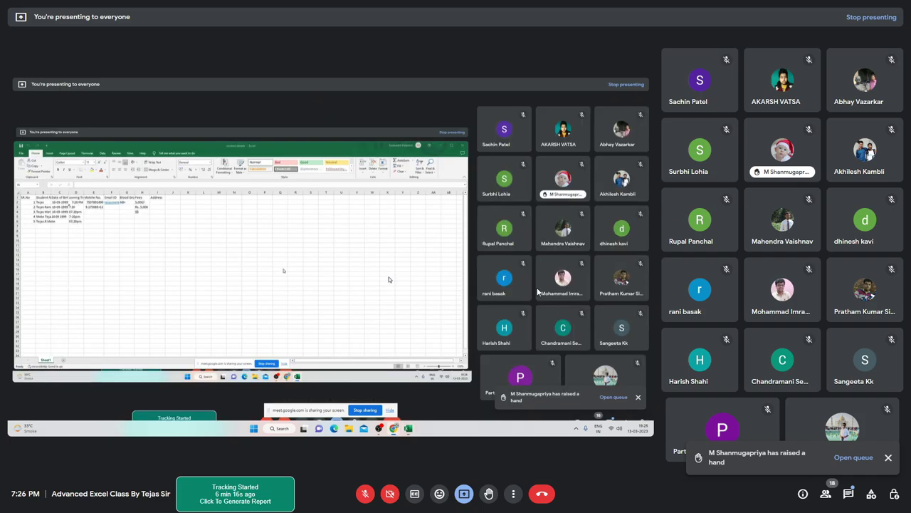
key("ctrl+d")
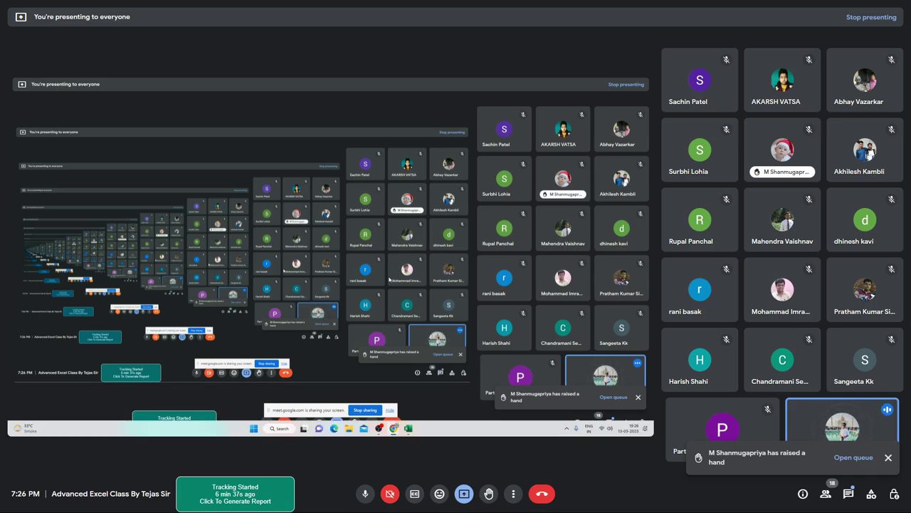
Bring the student details workbook back to the front from the taskbar
left_click(408, 428)
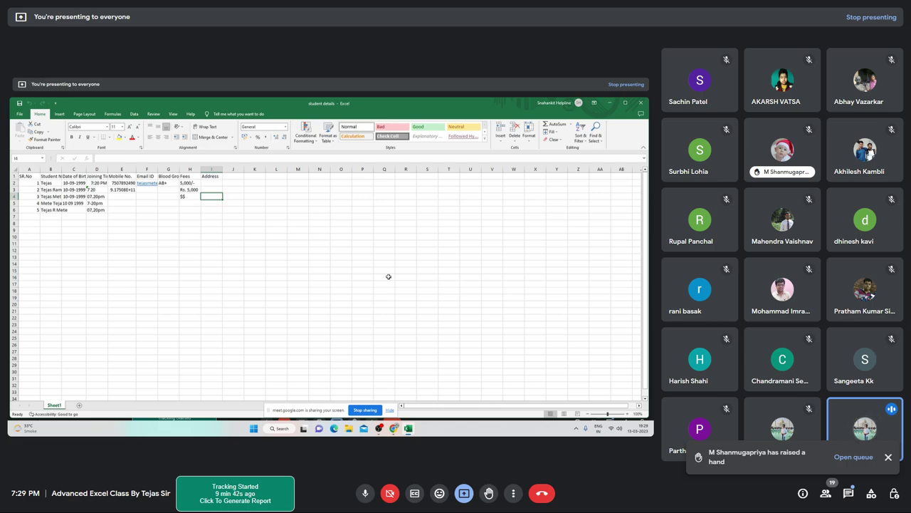
Move to cell B2 and clear the first student's name
key("Up")
key("Up")
key("Up")
key("Home")
key("Right")
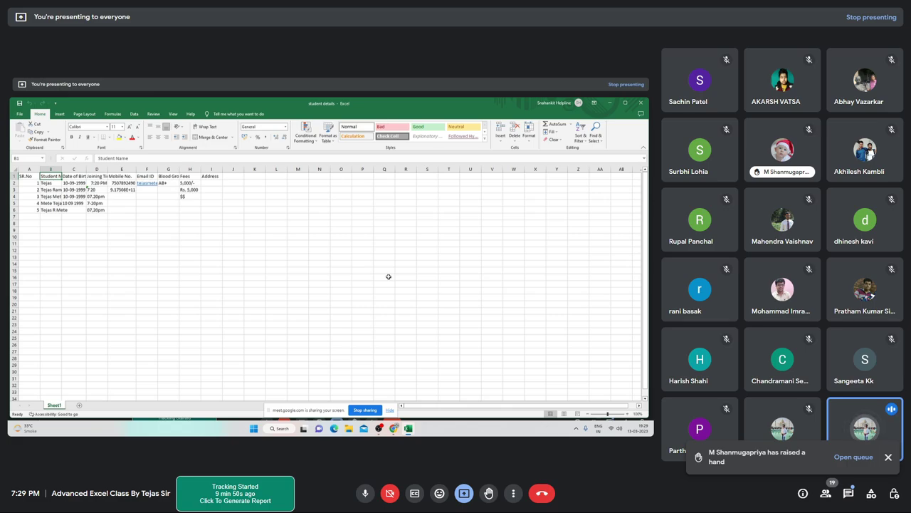
key("Down")
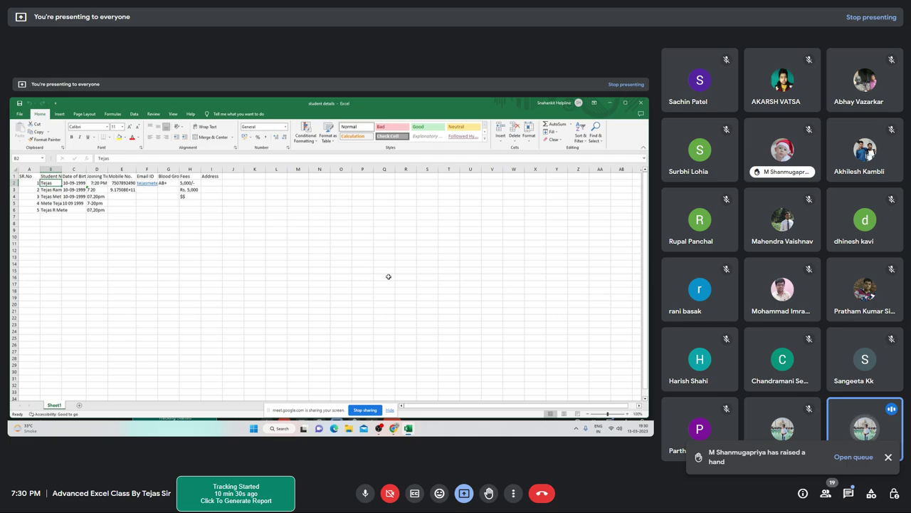
key("Down")
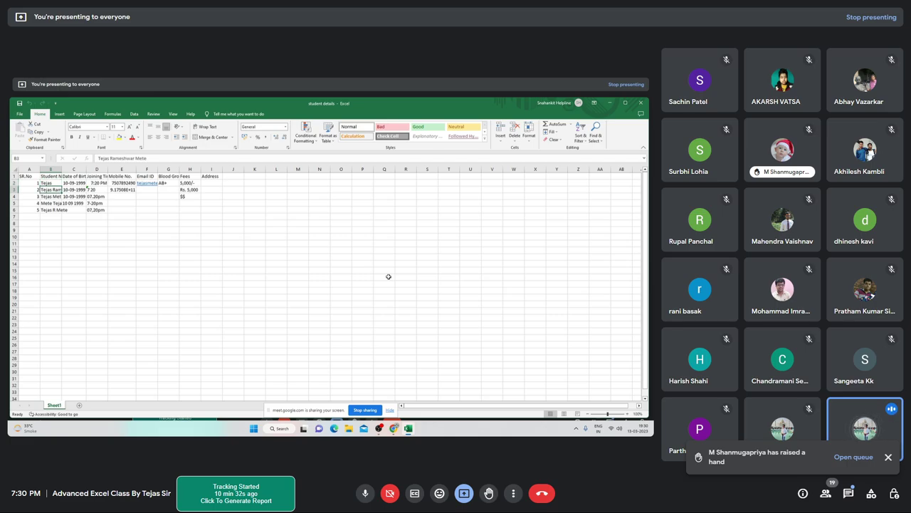
key("Up")
key("BackSpace")
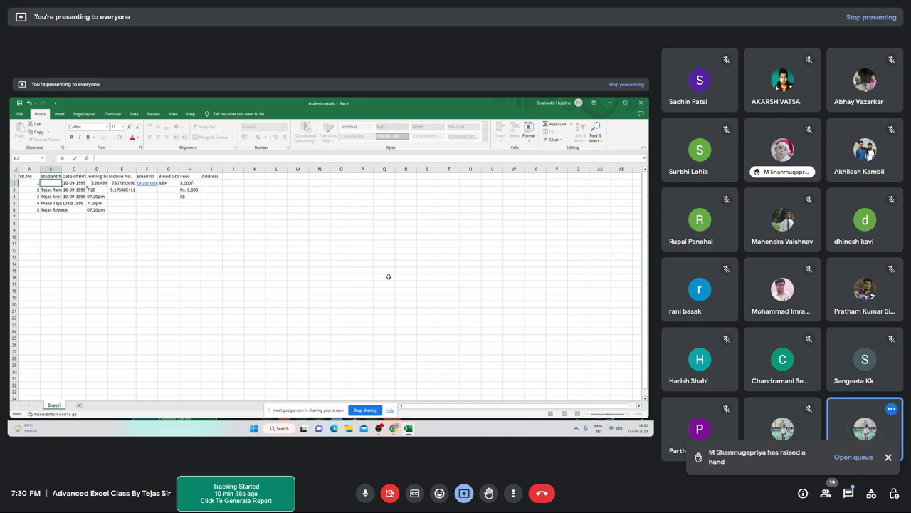
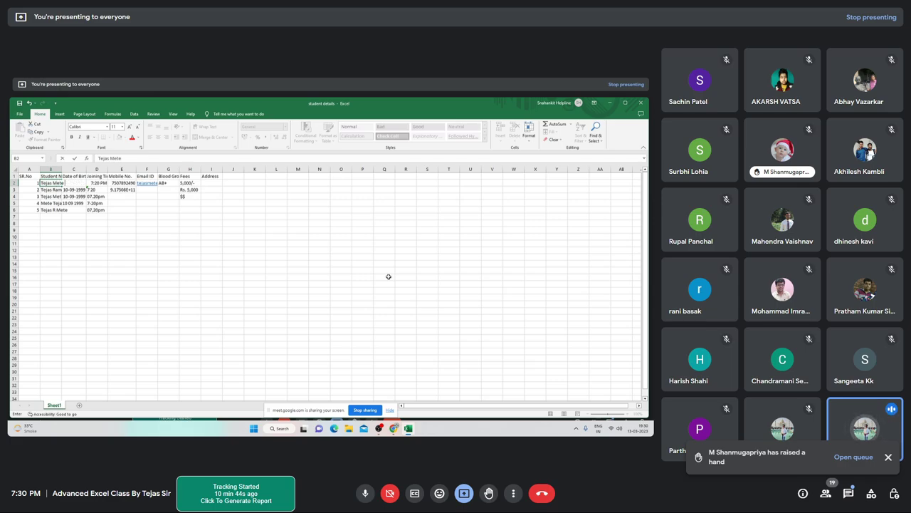
Retype new student names into B2 and B3, and begin a new name in B4
key("Return")
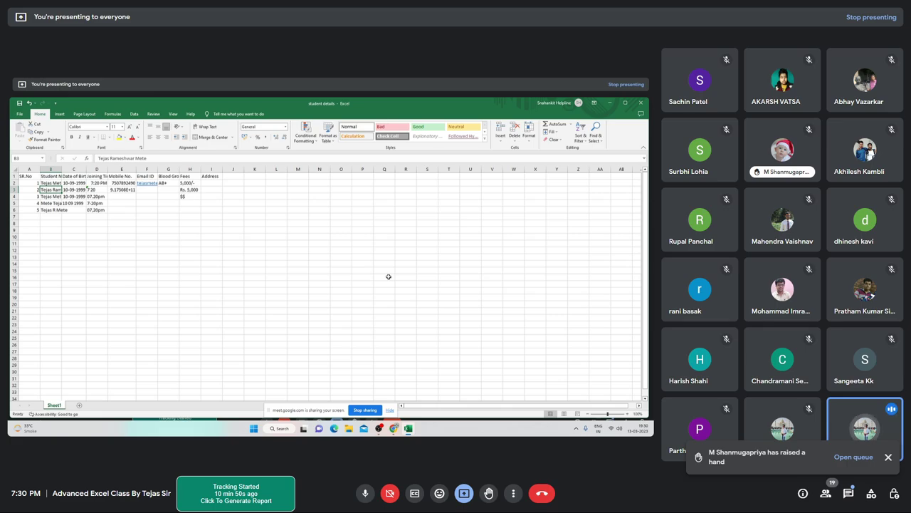
key("BackSpace")
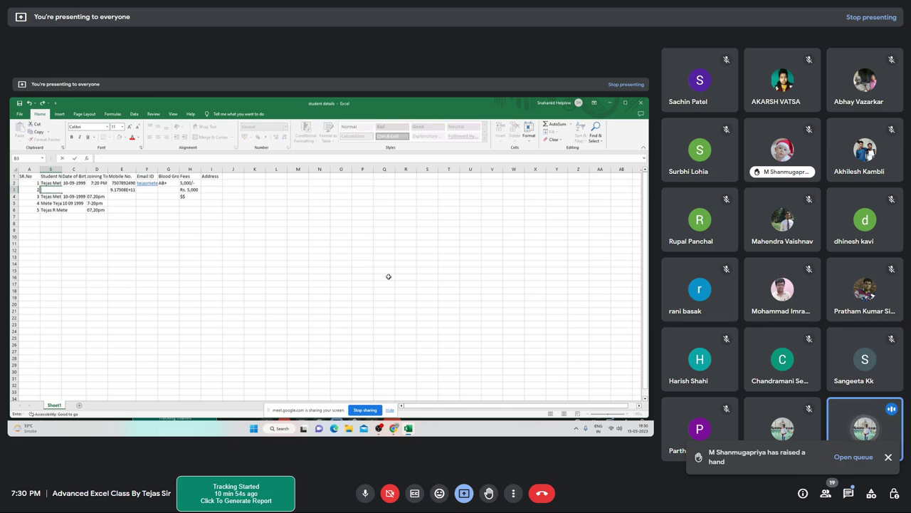
key("Return")
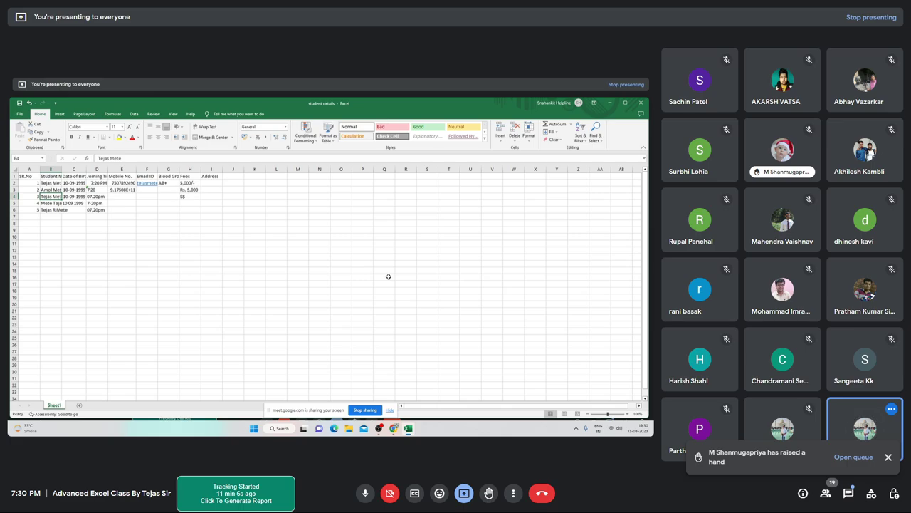
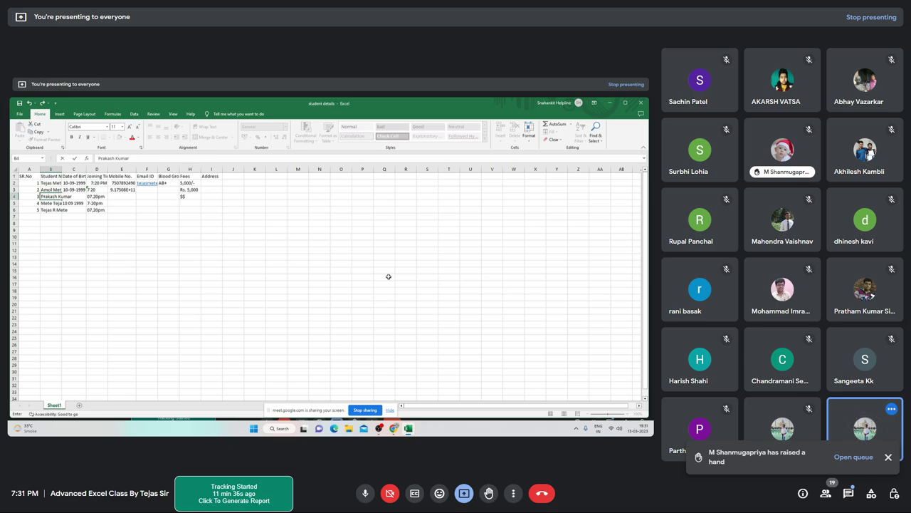
Commit B4, enter a new student name in B5, and start retyping B6
key("Return")
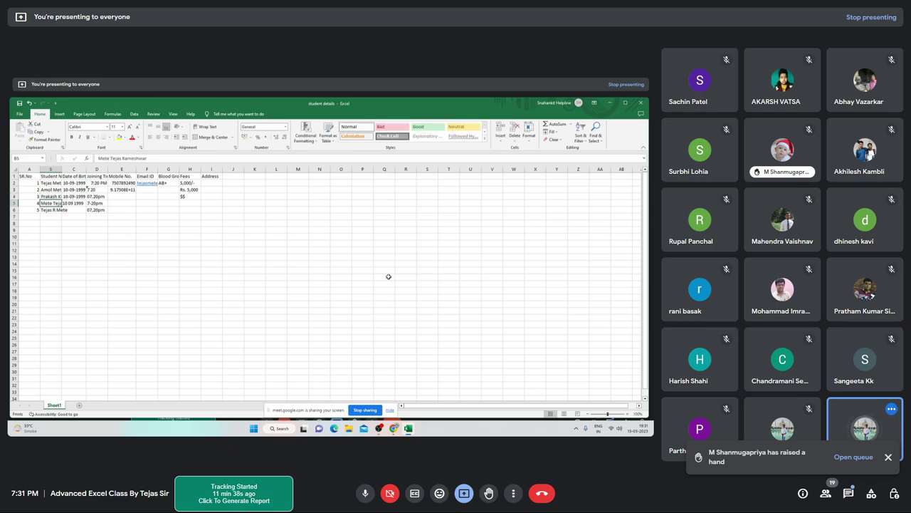
key("Up")
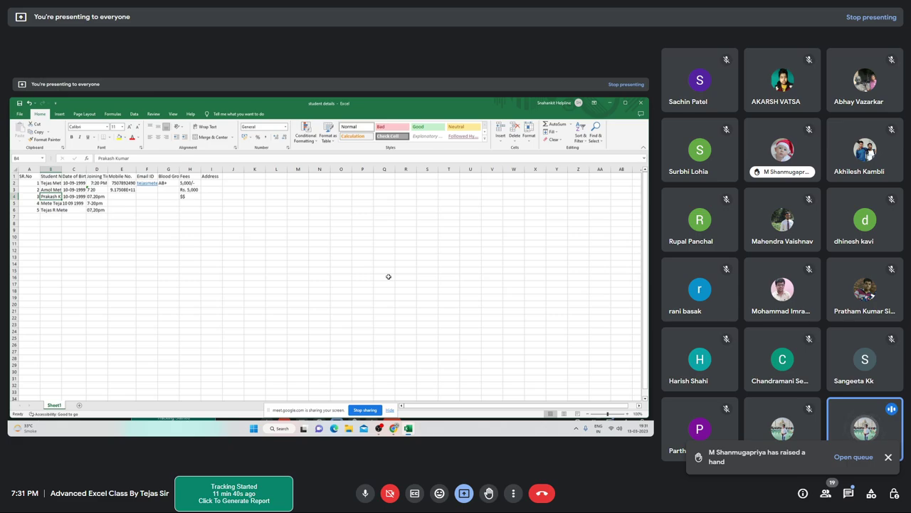
key("Down")
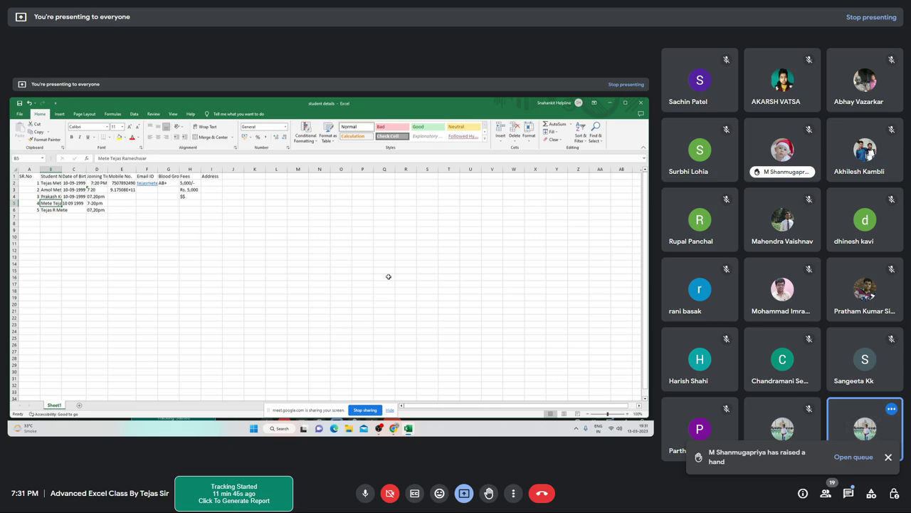
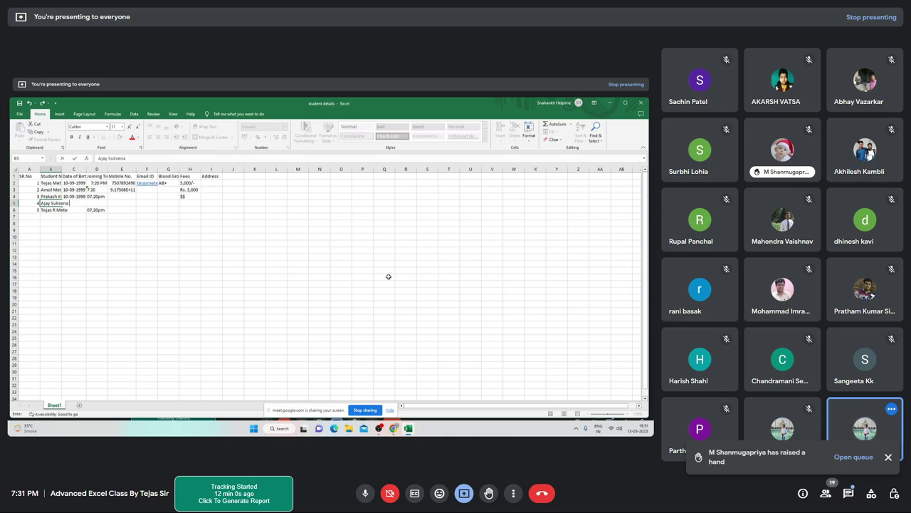
key("Return")
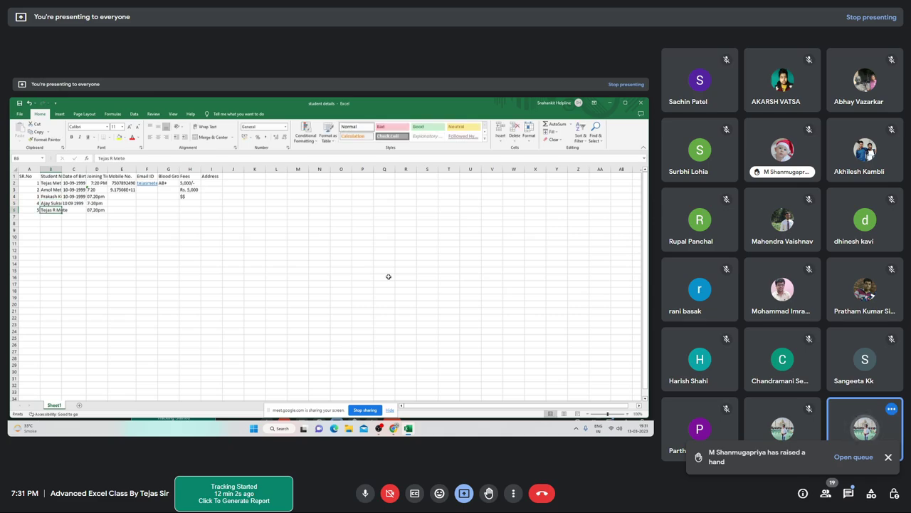
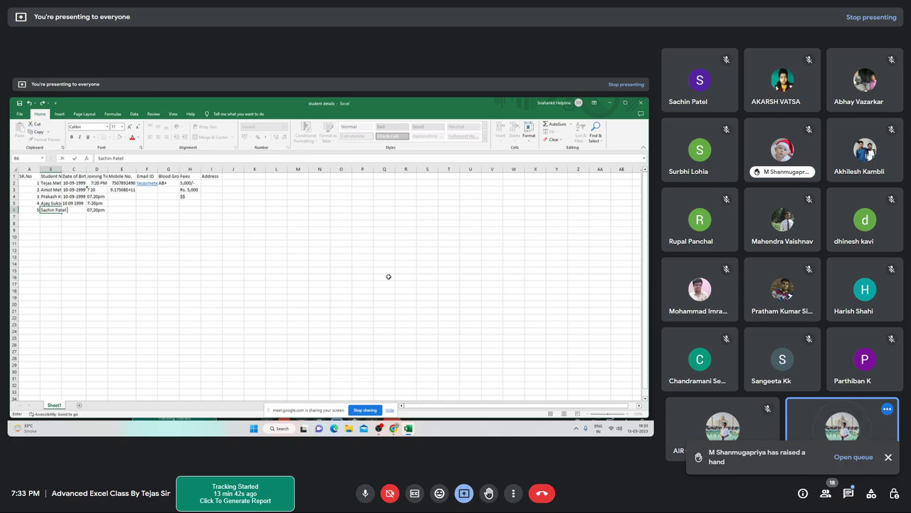
Commit the fifth name in B6 and move to the Date of Birth header
key("ctrl+Return")
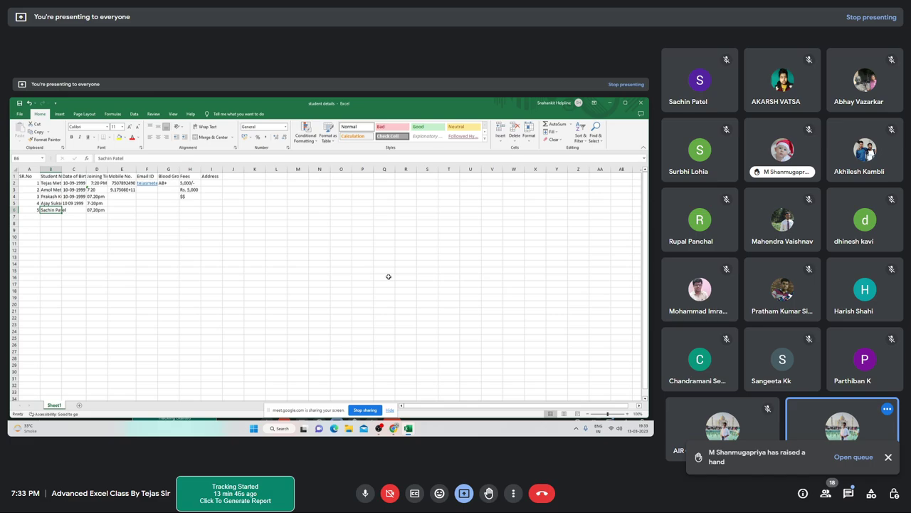
key("Tab")
key("Left")
key("ctrl+Up")
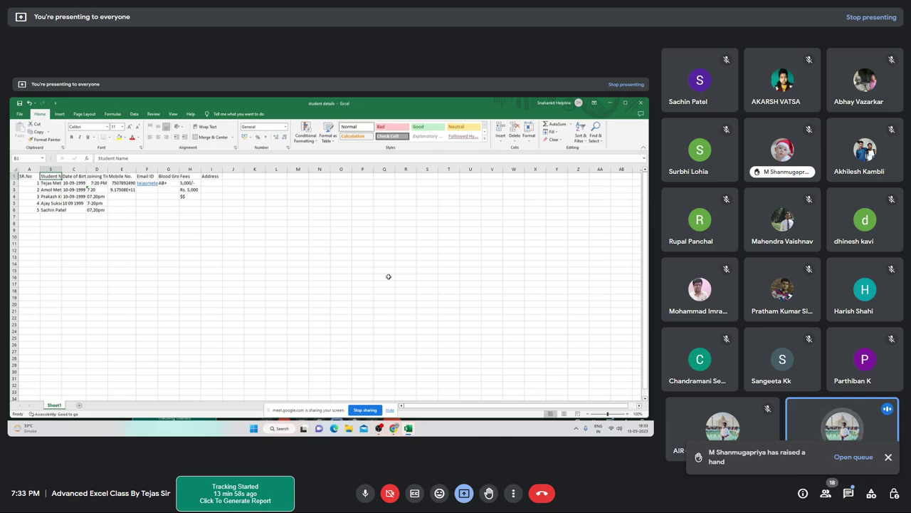
key("Right")
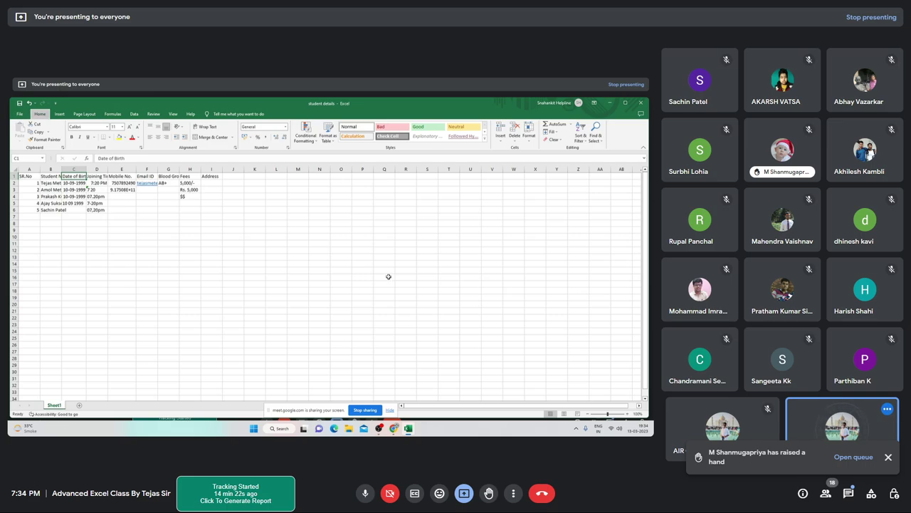
left_click(500, 132)
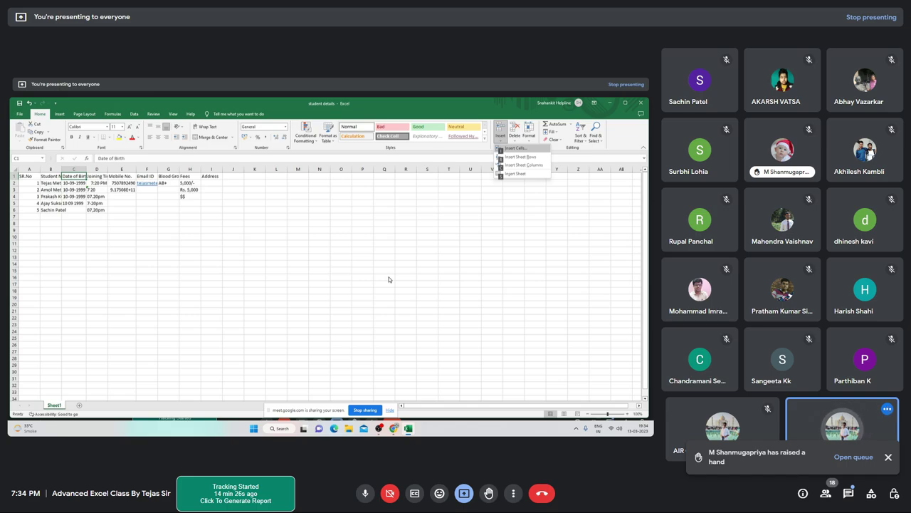
key("Down")
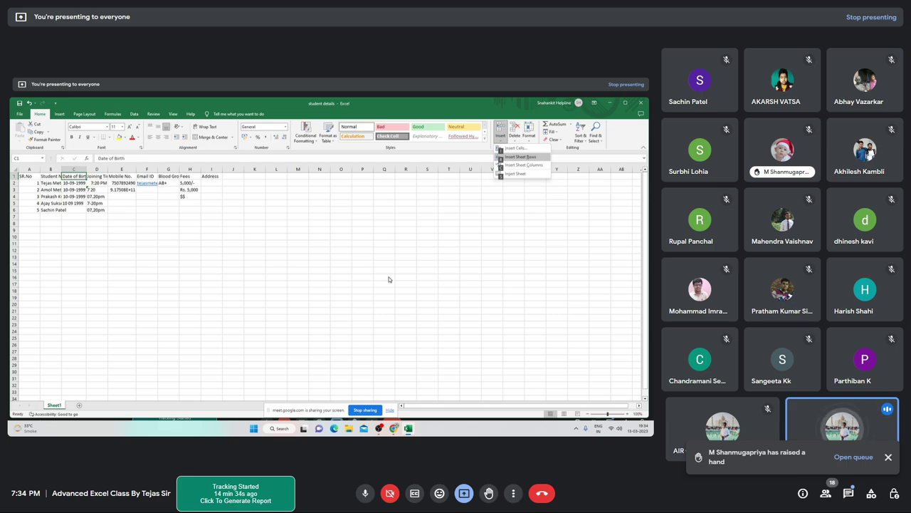
key("Down")
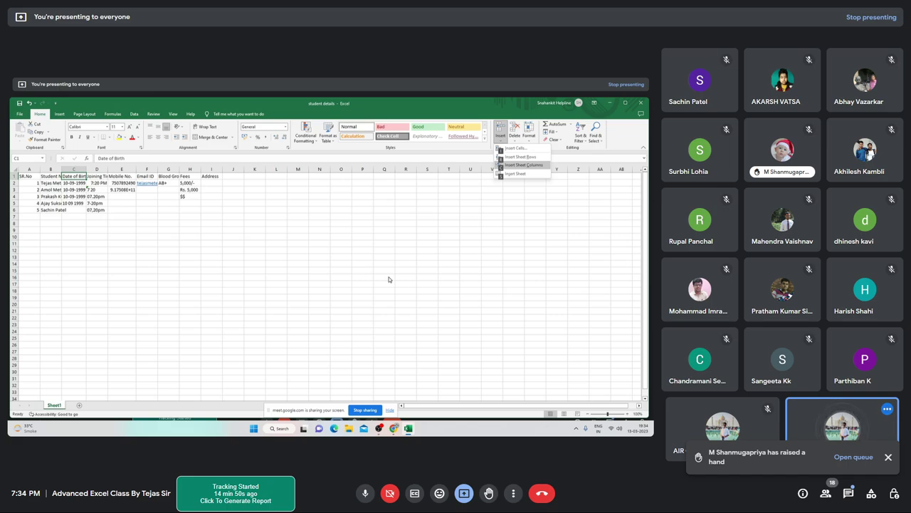
key("Return")
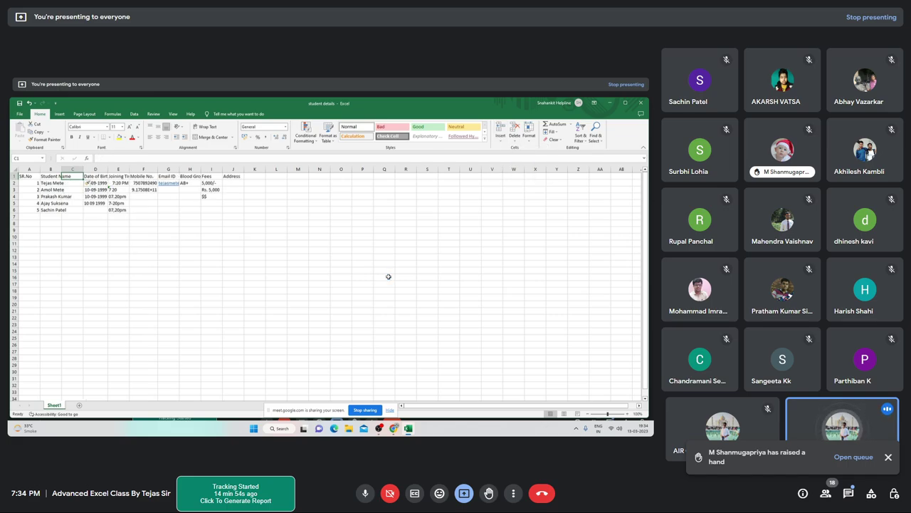
key("Left")
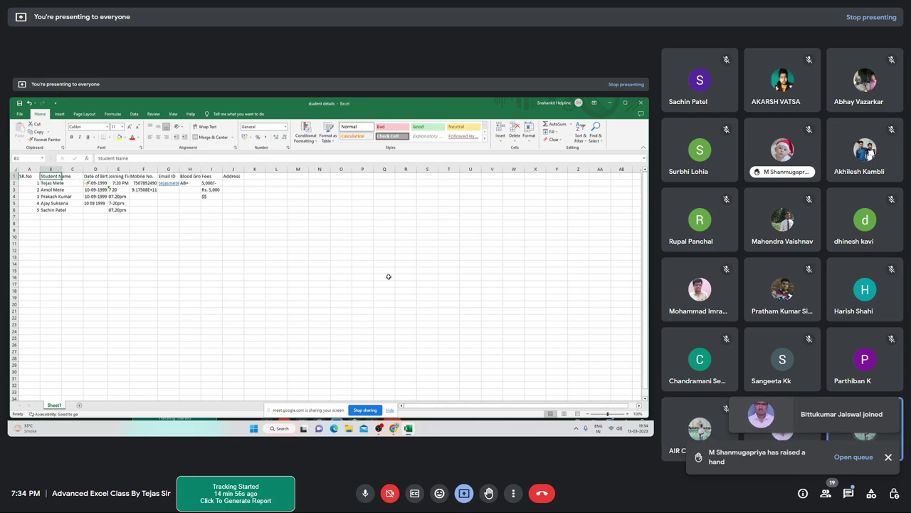
key("Right")
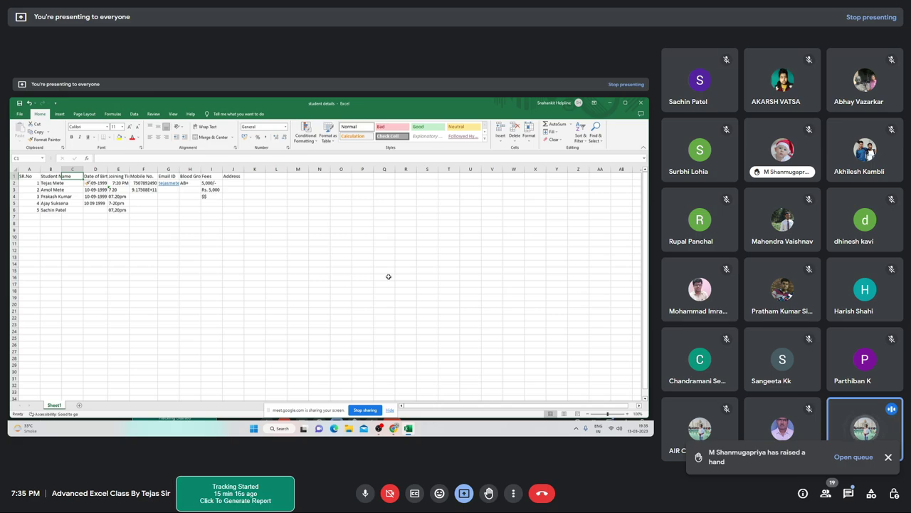
Enter the header 'STUDENT NAME' in cell C1
type("STUD")
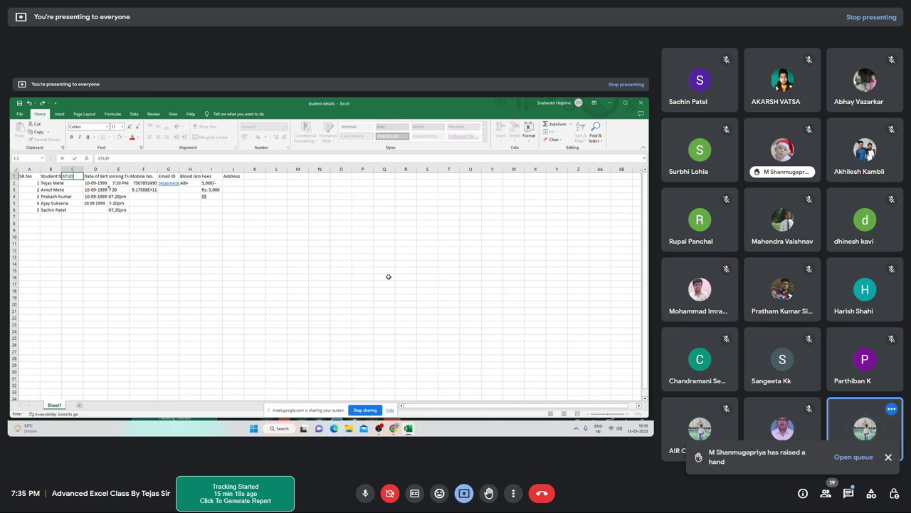
type("ENT NAME")
key("Return")
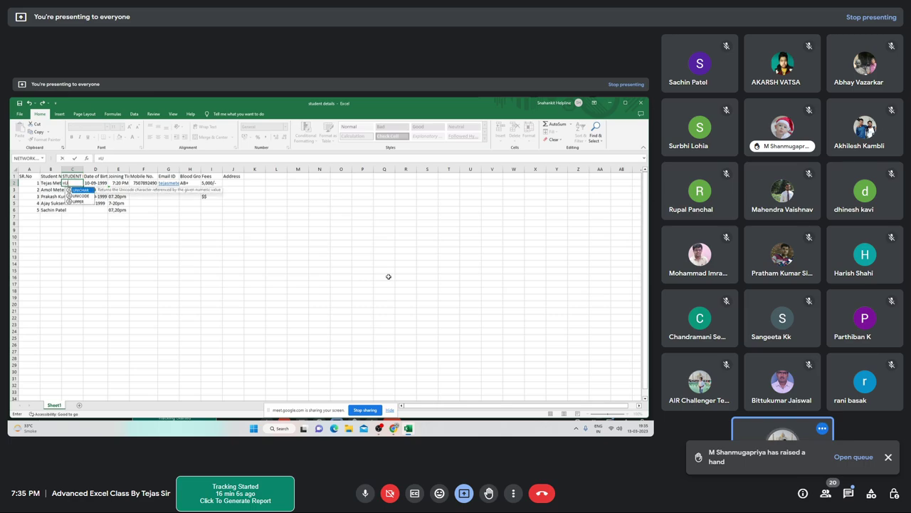
Enter =UPPER(B2) in C2 to show the first student's name in capitals
type("up")
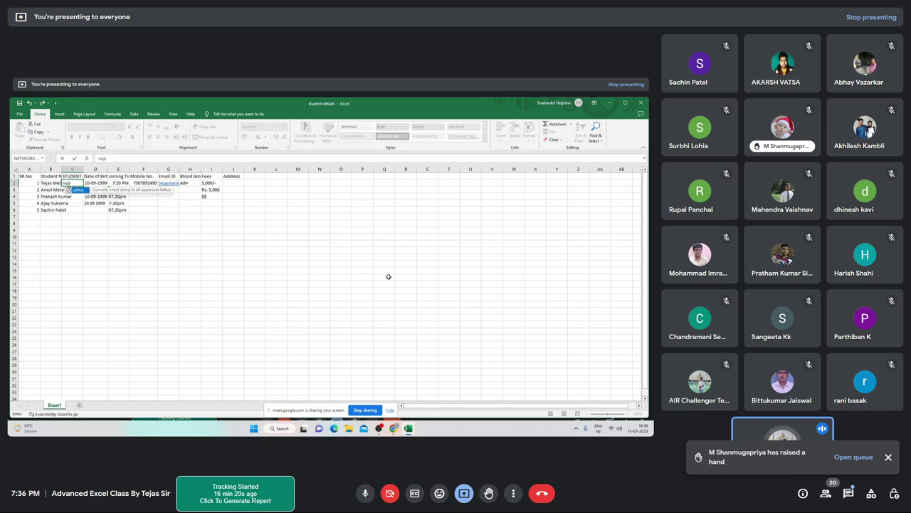
key("Tab")
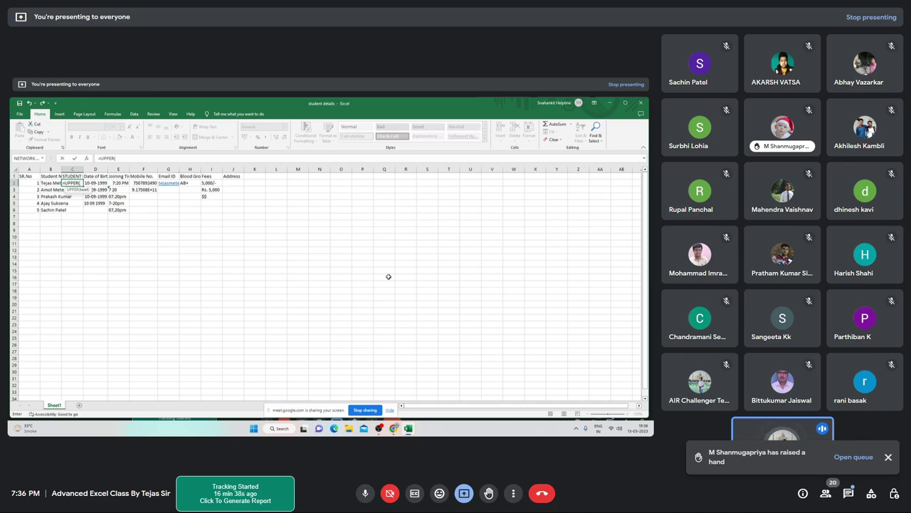
type("b")
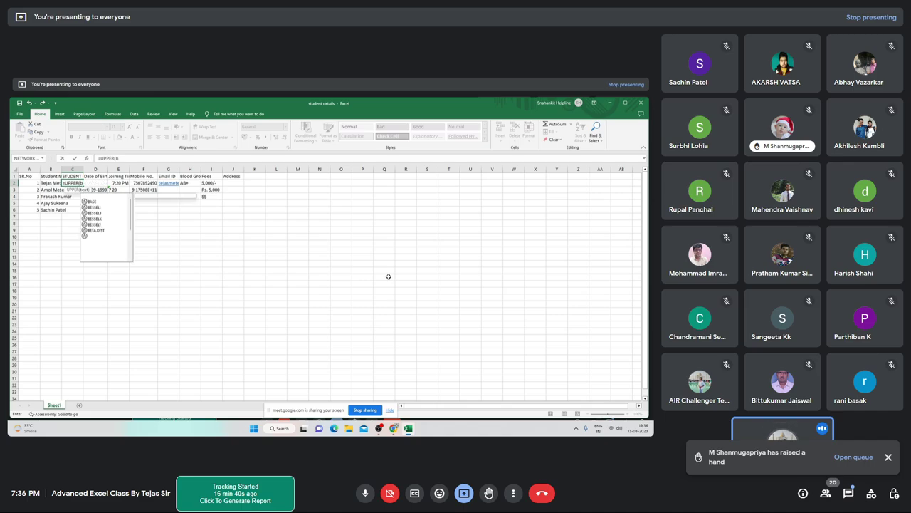
type("2")
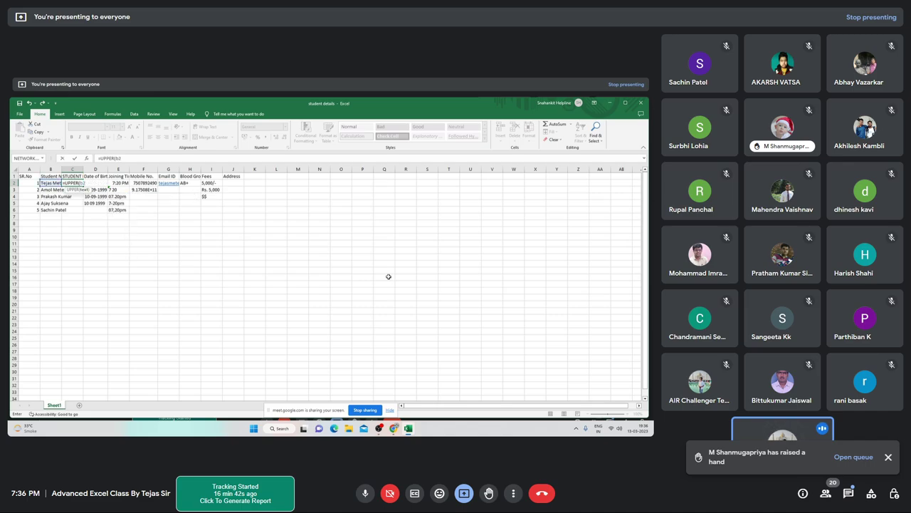
type(")")
key("Return")
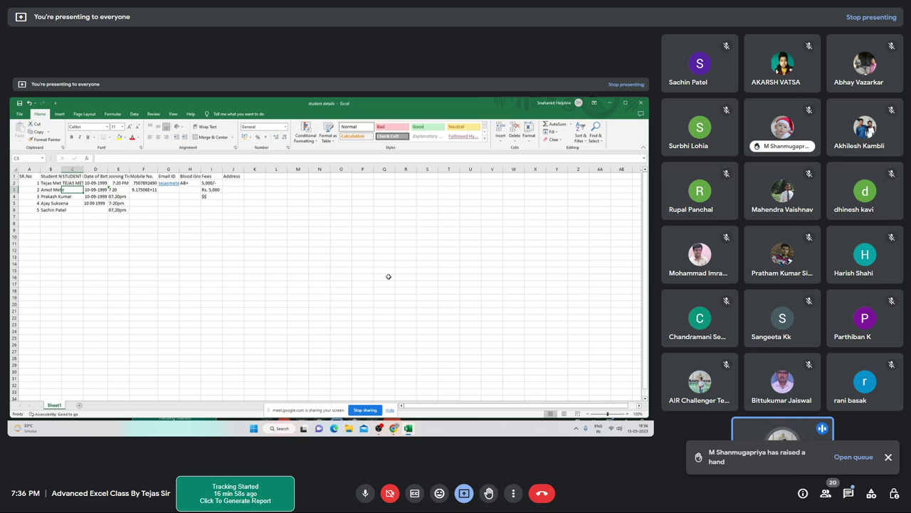
Select the formula cell C2 and the name cells below it down to C6
key("Up")
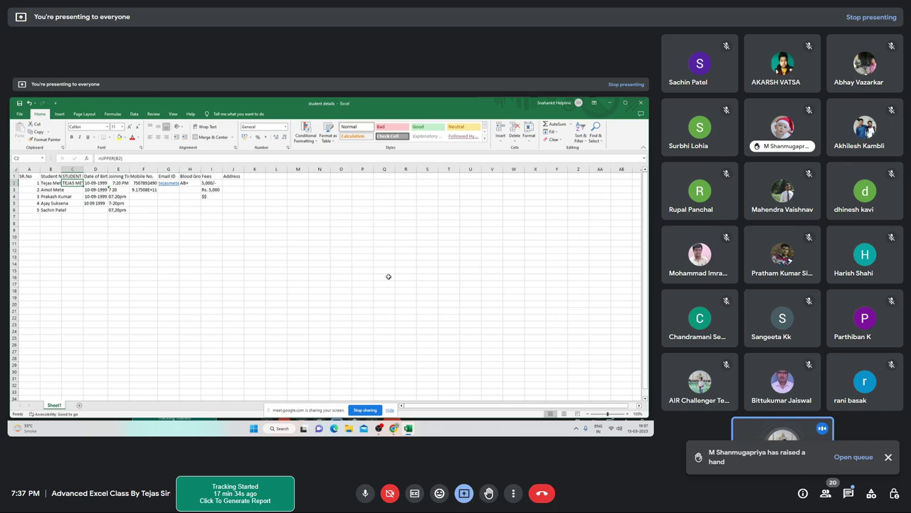
scroll(388, 277, "down", 1)
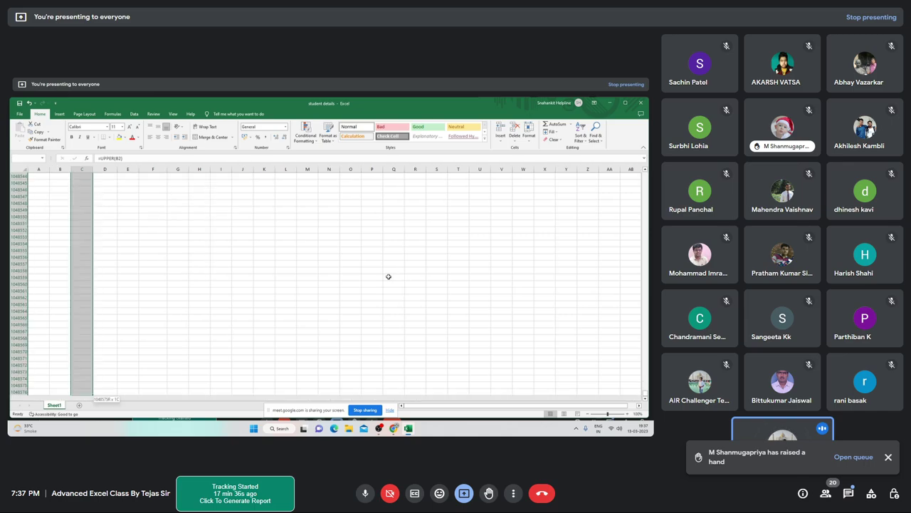
left_click_drag(72, 177, 67, 203)
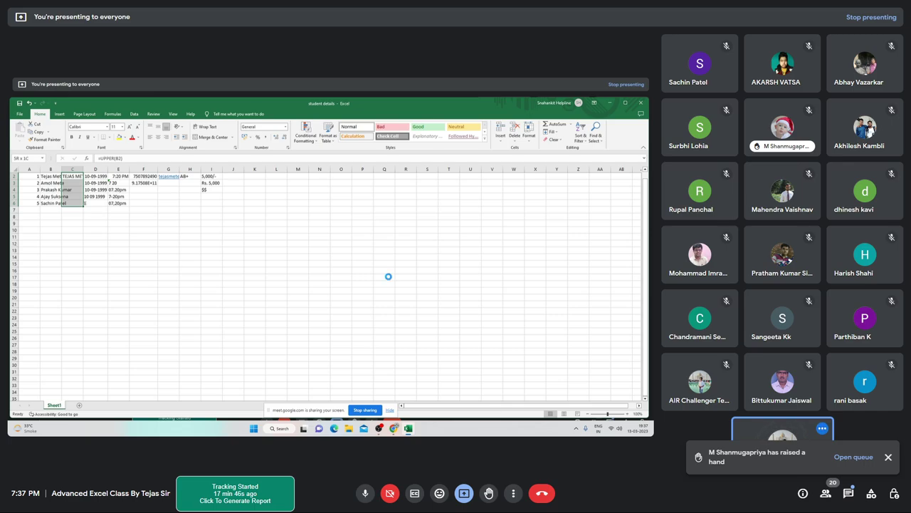
Fill the UPPER formula down through C6 and check the copied formulas against column B
key("ctrl+d")
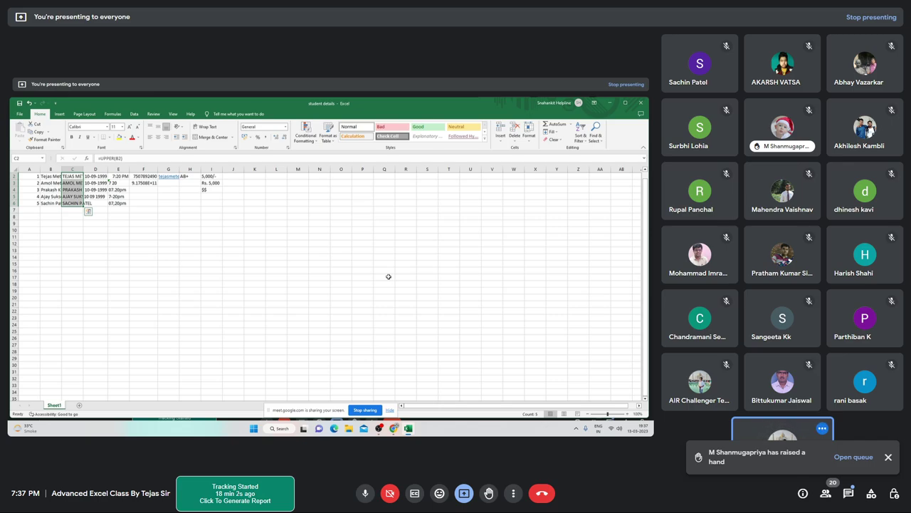
key("Down")
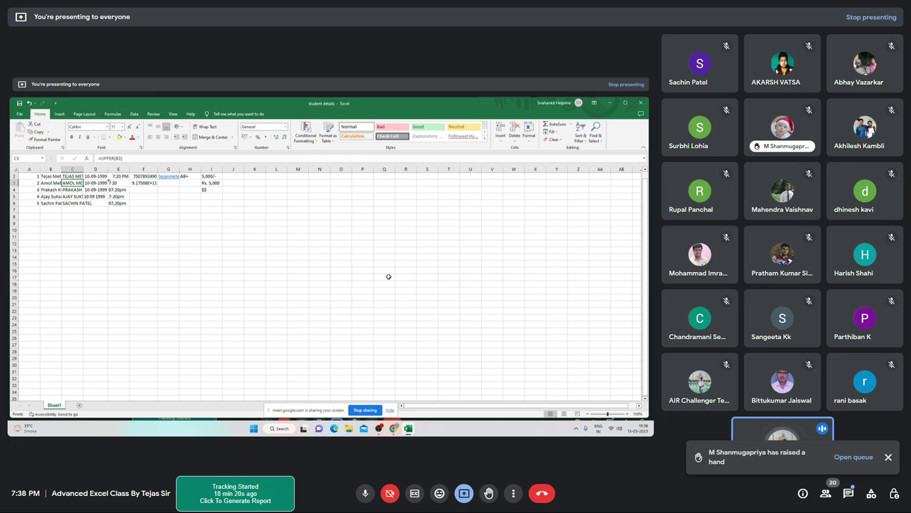
key("Down")
key("Down")
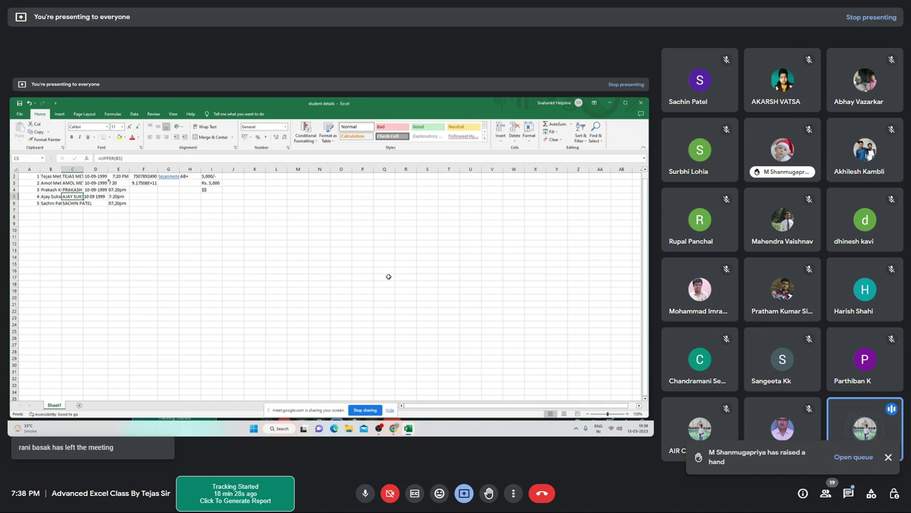
key("Left")
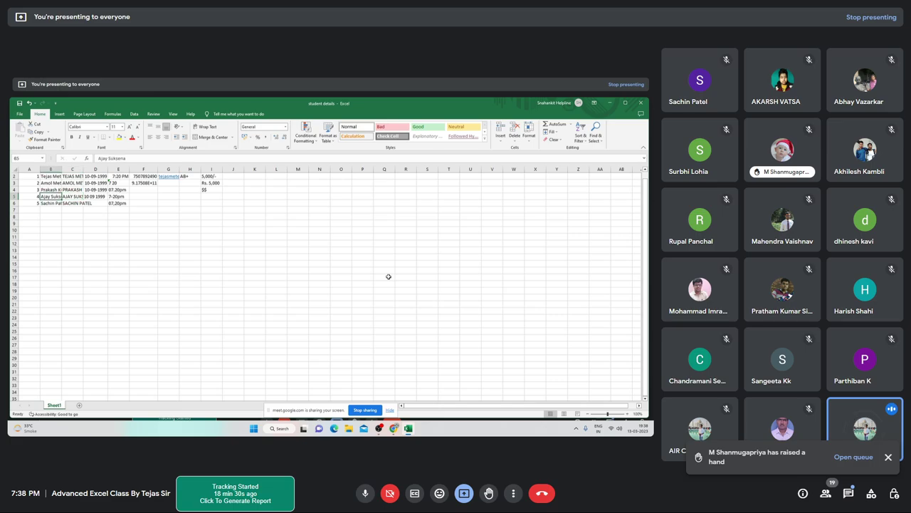
key("Down")
key("Down")
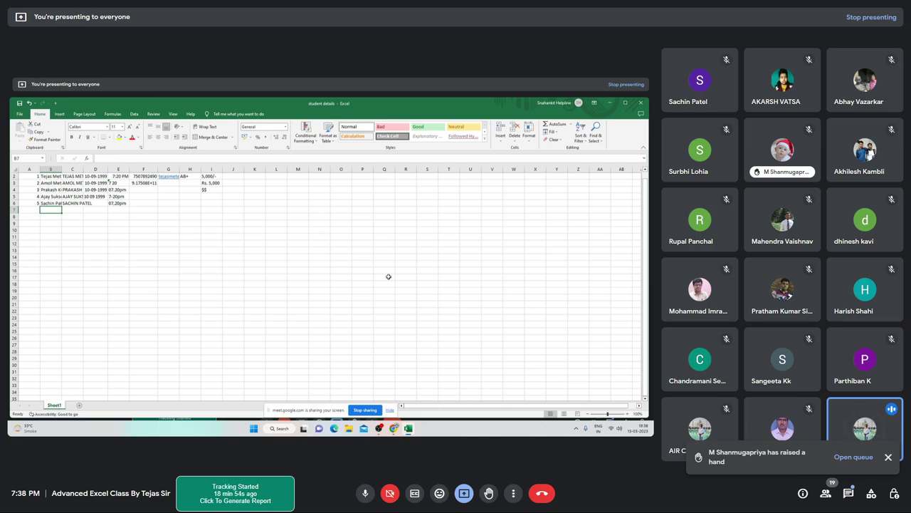
Delete column B with Delete Sheet Columns, breaking the UPPER formulas into #REF! errors
key("alt+h")
key("d")
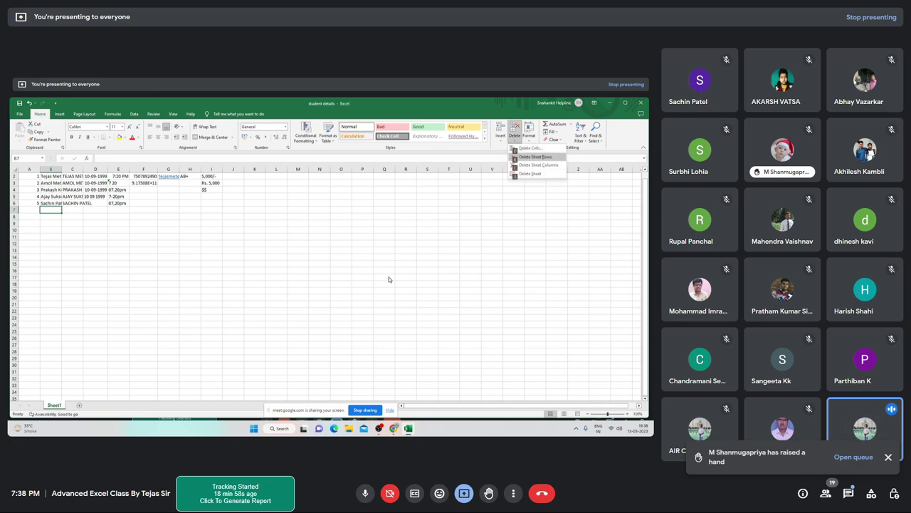
key("Down")
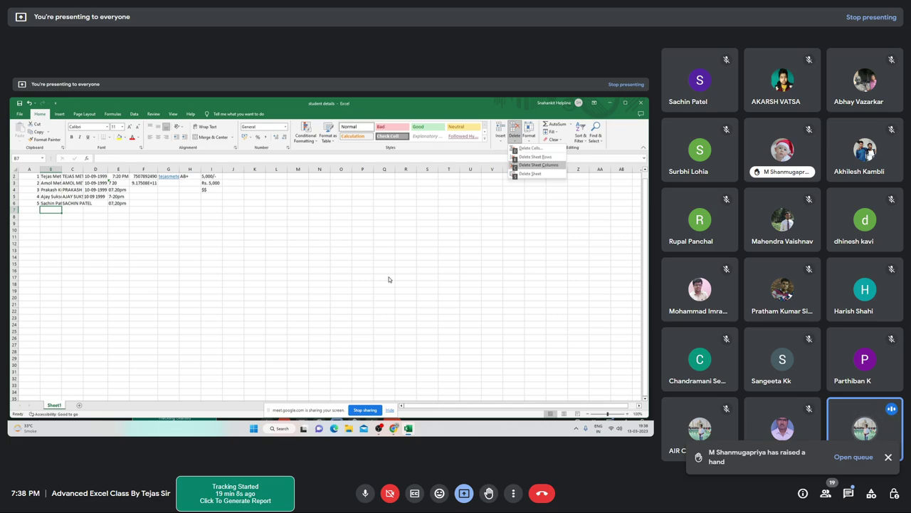
key("Return")
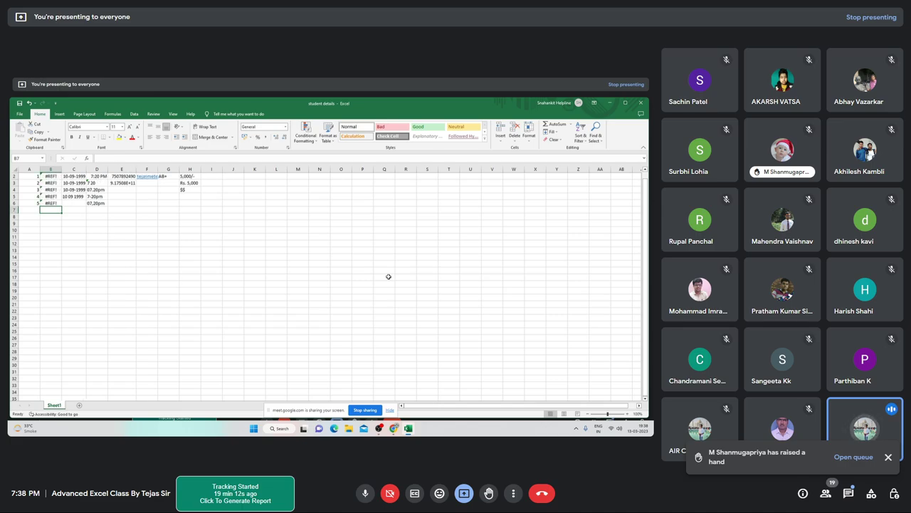
Undo the column deletion so the uppercase names display again instead of #REF!
key("Up")
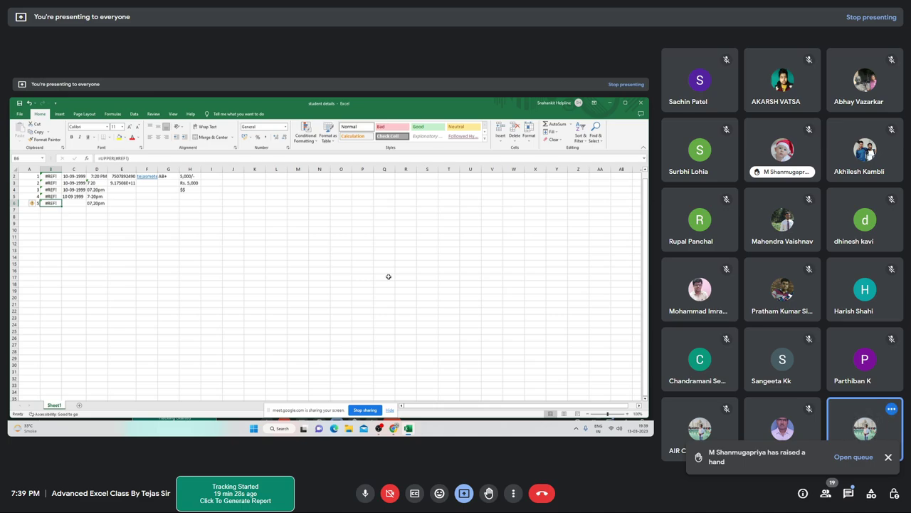
key("ctrl+z")
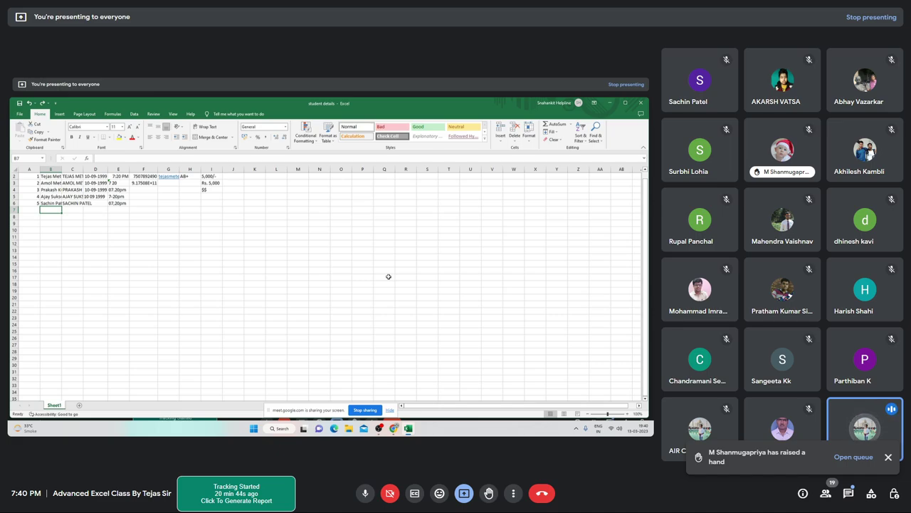
key("Up")
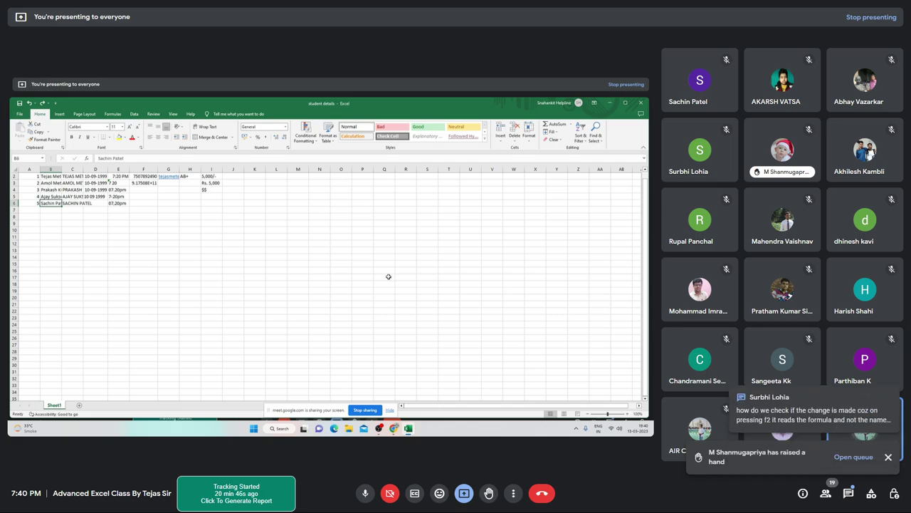
key("Down")
Select C2:C6 and clear the =UPPER formula results, leaving the cells empty
key("ctrl+Up")
key("ctrl+Up")
key("Down")
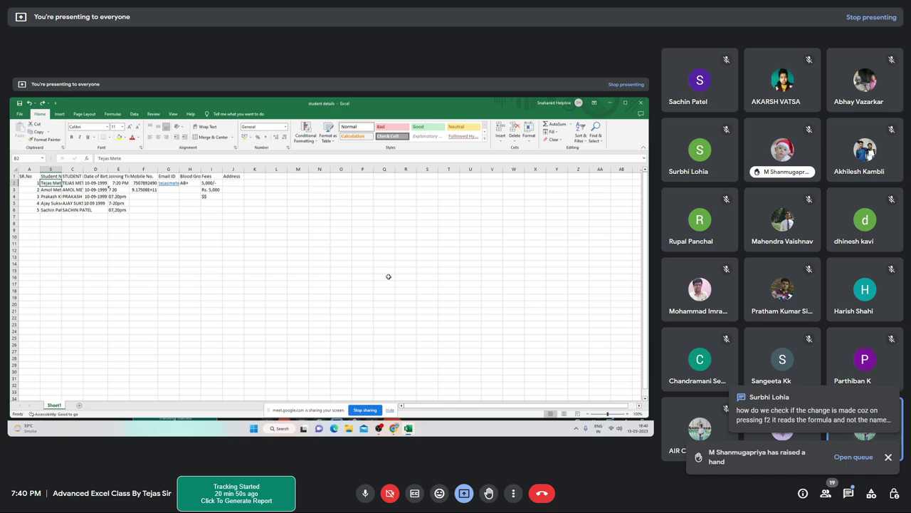
key("Right")
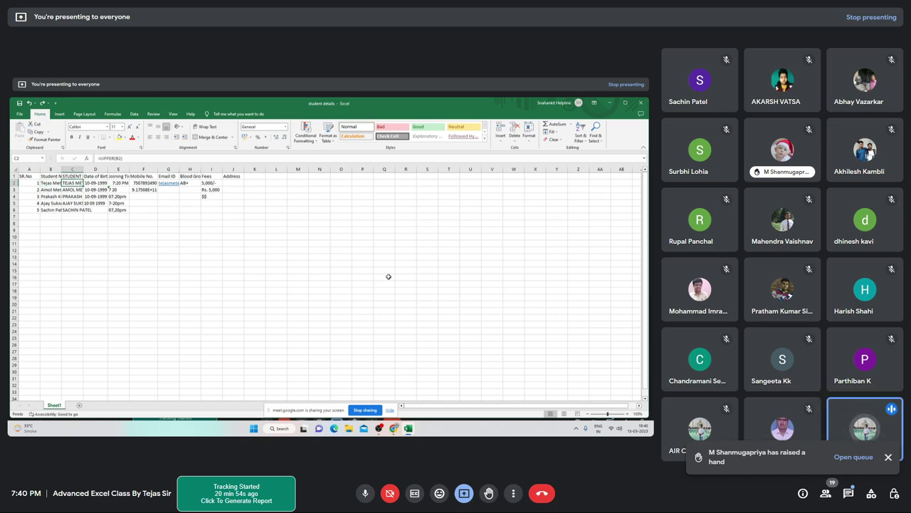
key("ctrl+shift+Down")
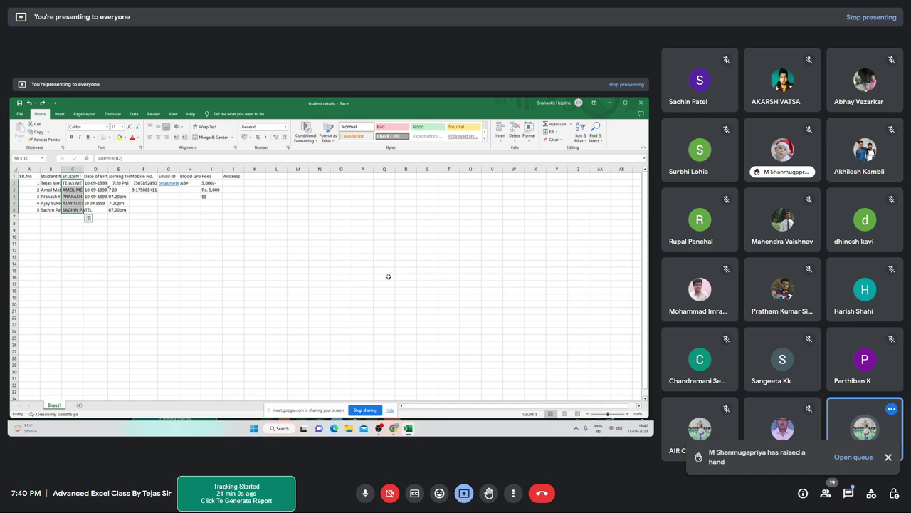
key("shift+F10")
key("n")
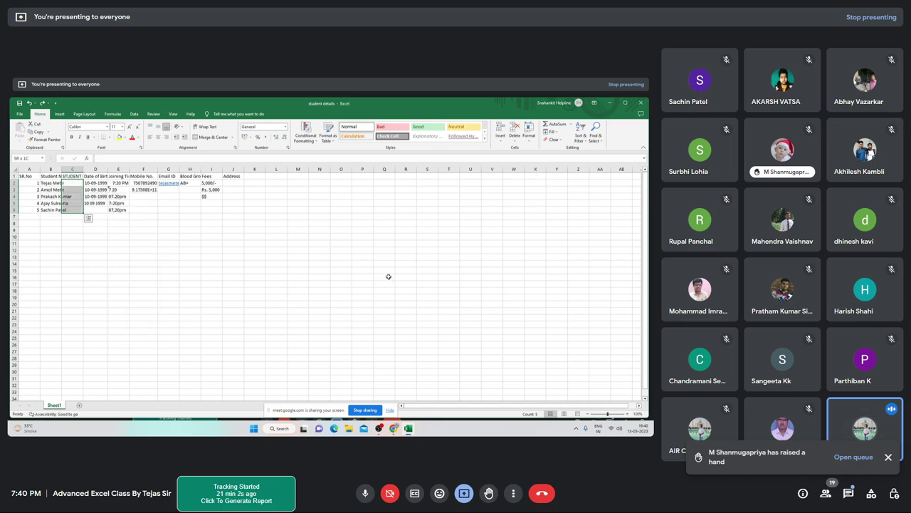
key("Up")
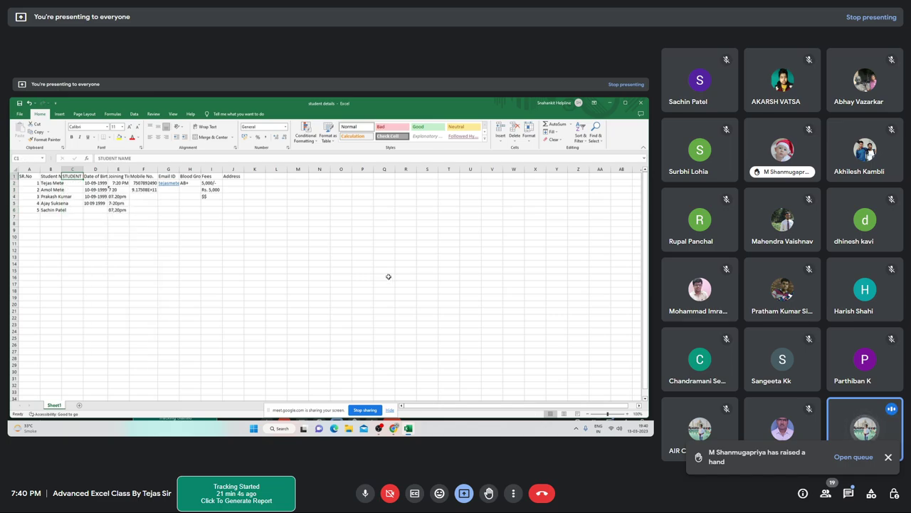
key("Down")
key("Up")
key("Down")
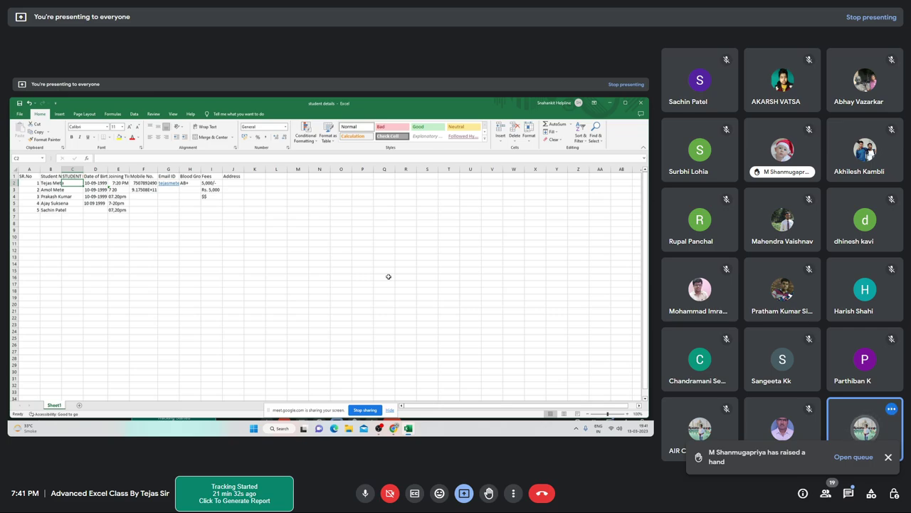
key("Left")
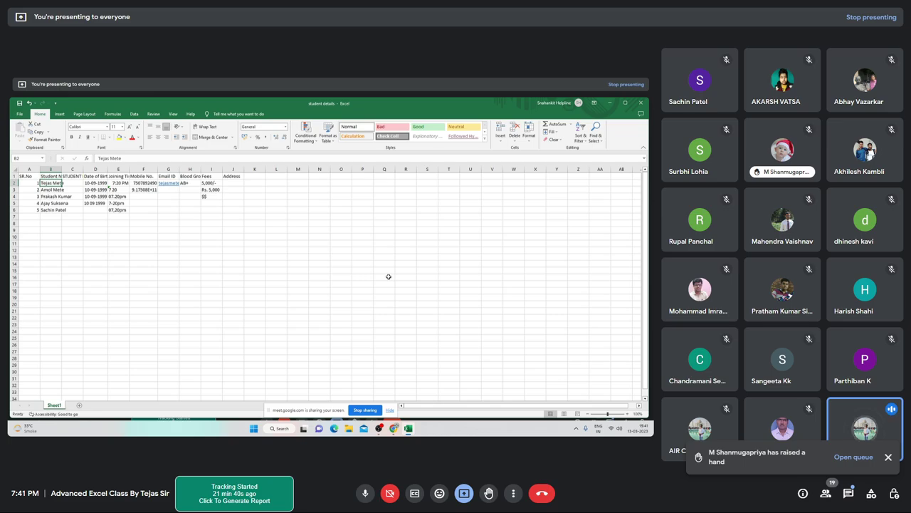
key("Right")
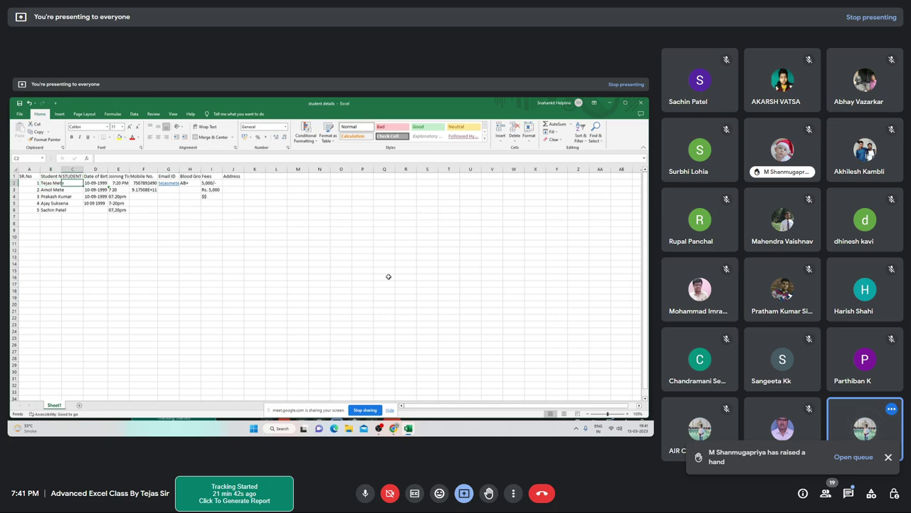
key("Right")
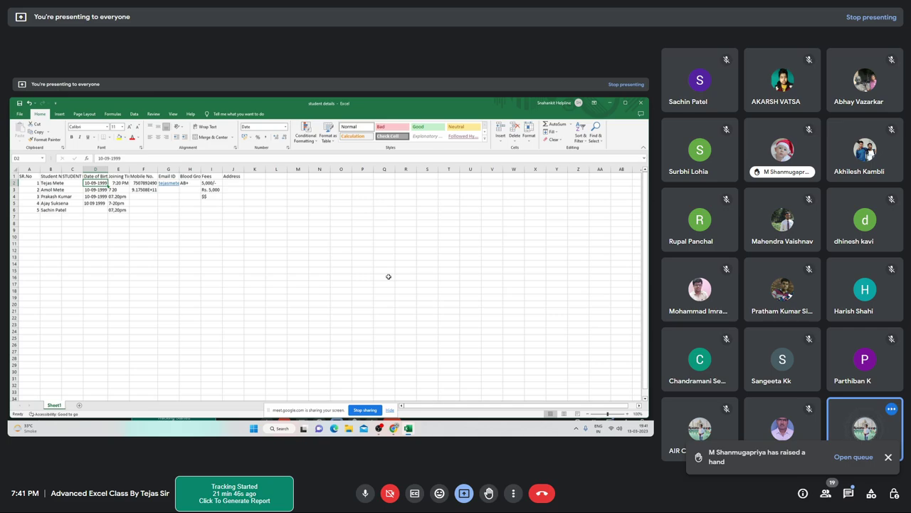
key("Left")
key("Left")
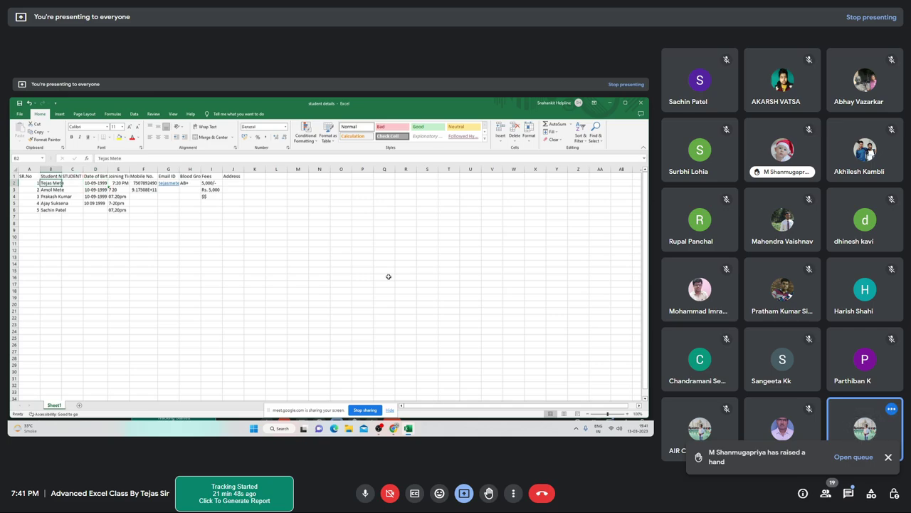
key("Right")
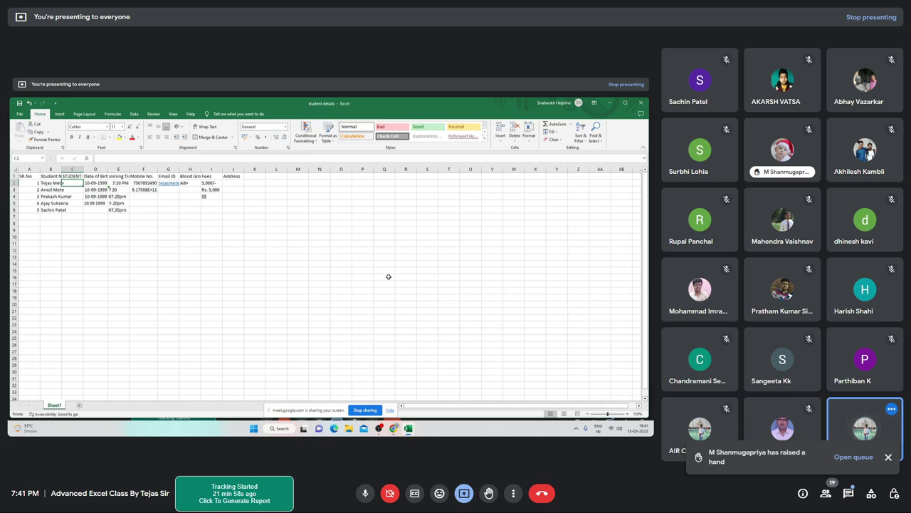
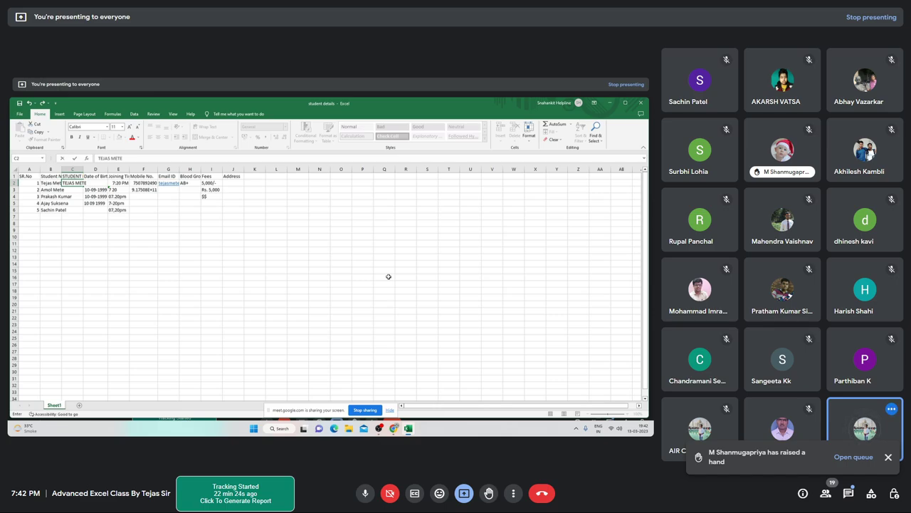
Type the first student's full name in capitals in C2, then extend the selection down the column
key("ctrl+Return")
key("shift+Down")
key("shift+Down")
key("shift+Down")
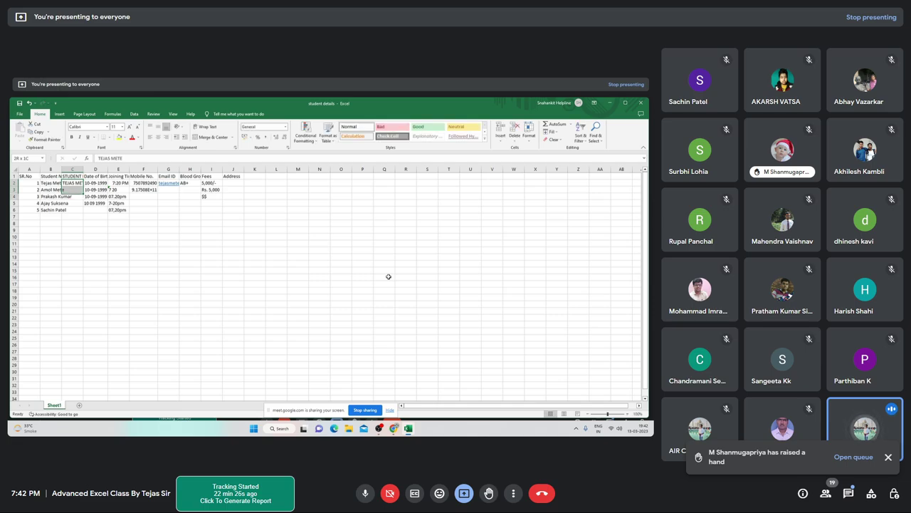
key("shift+Down")
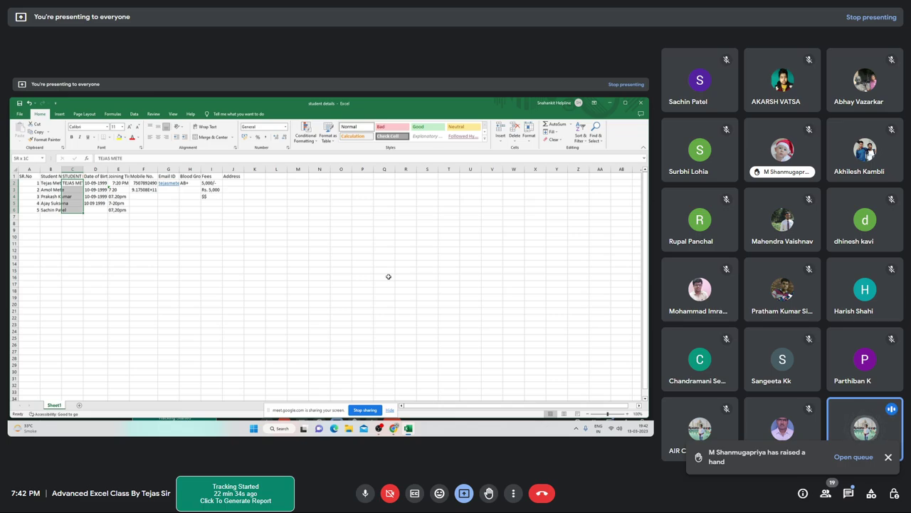
Flash Fill C3:C6 with the remaining uppercase names and inspect the entry in C4
key("ctrl+e")
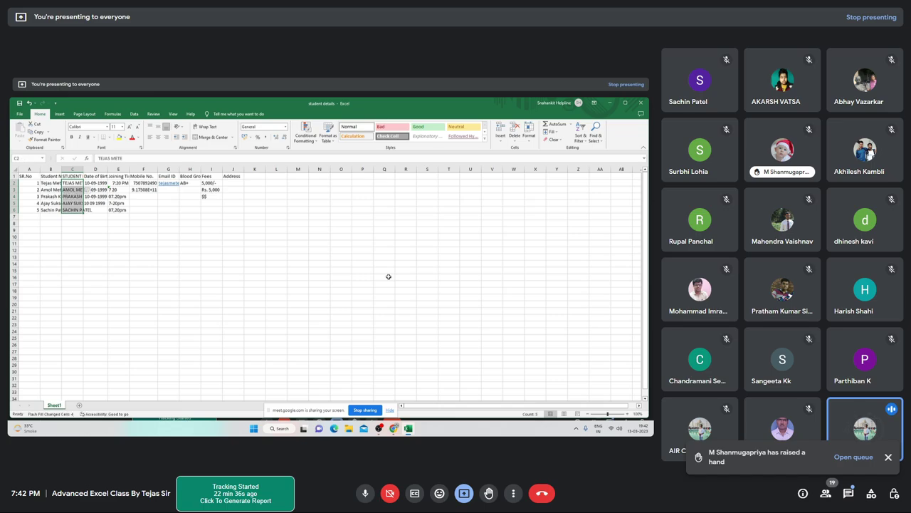
key("Down")
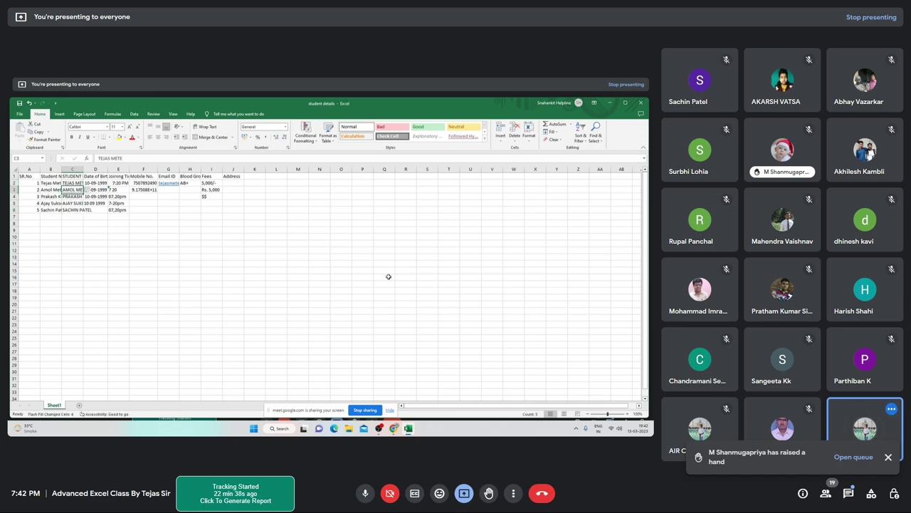
key("Down")
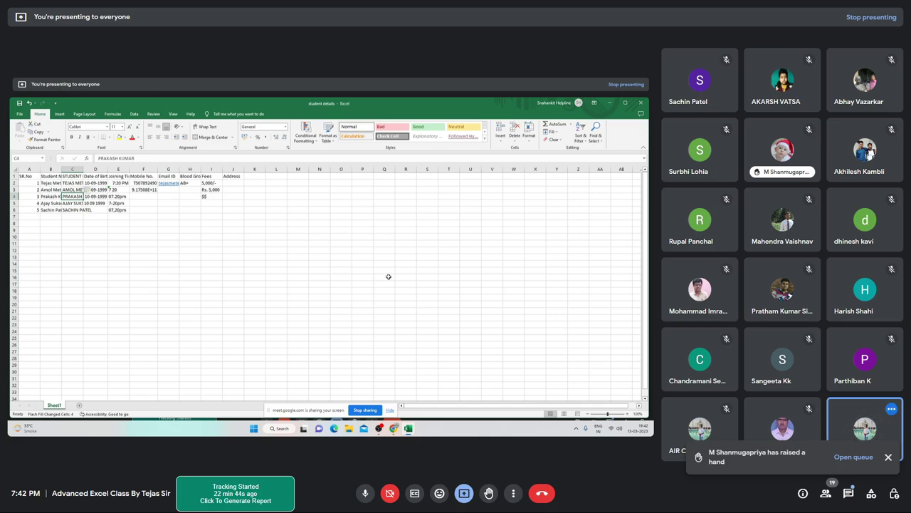
key("F2")
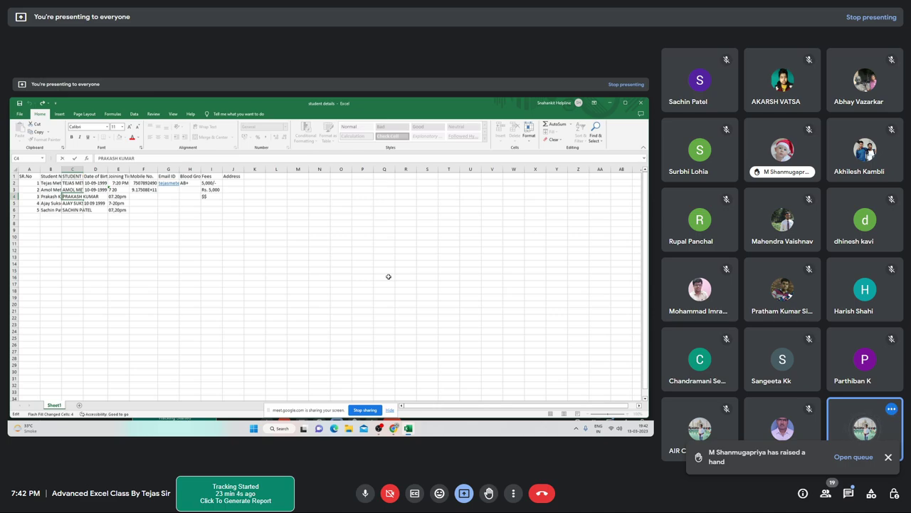
key("Return")
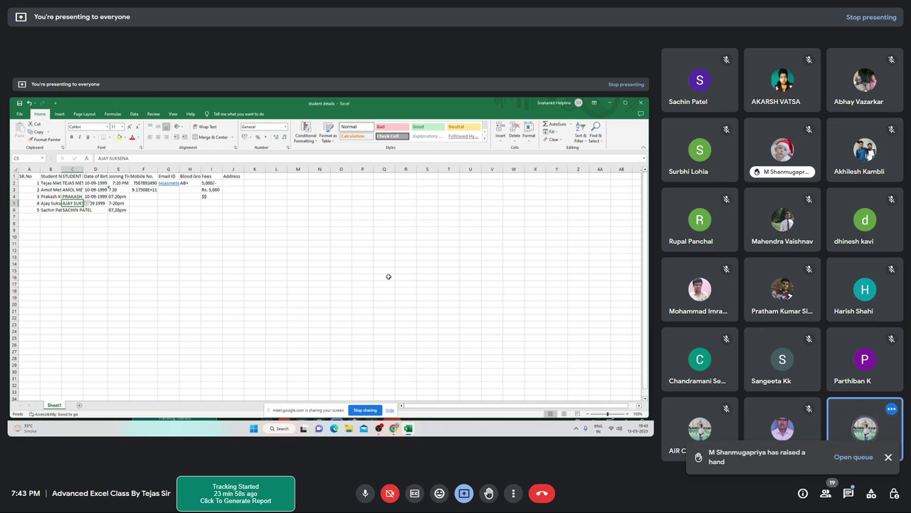
key("Up")
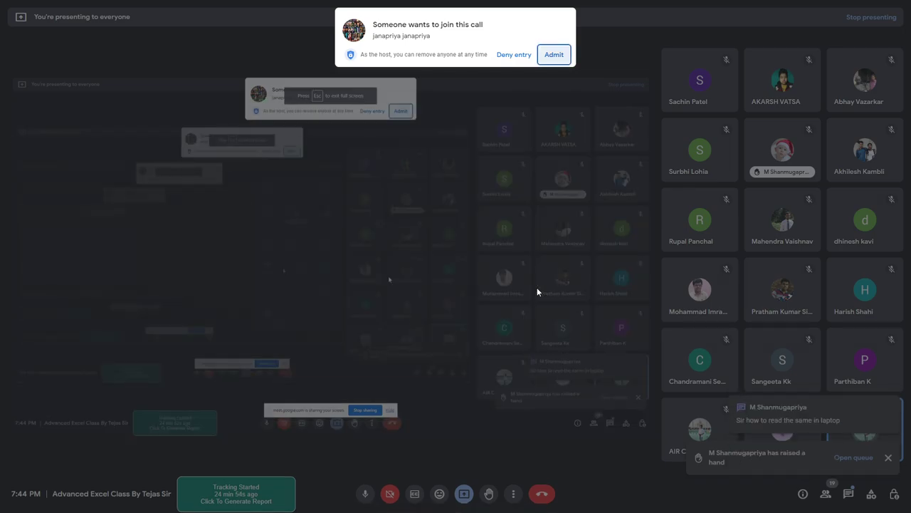
Admit the waiting person from the Google Meet join-request popup
key("shift+Tab")
key("Tab")
key("Return")
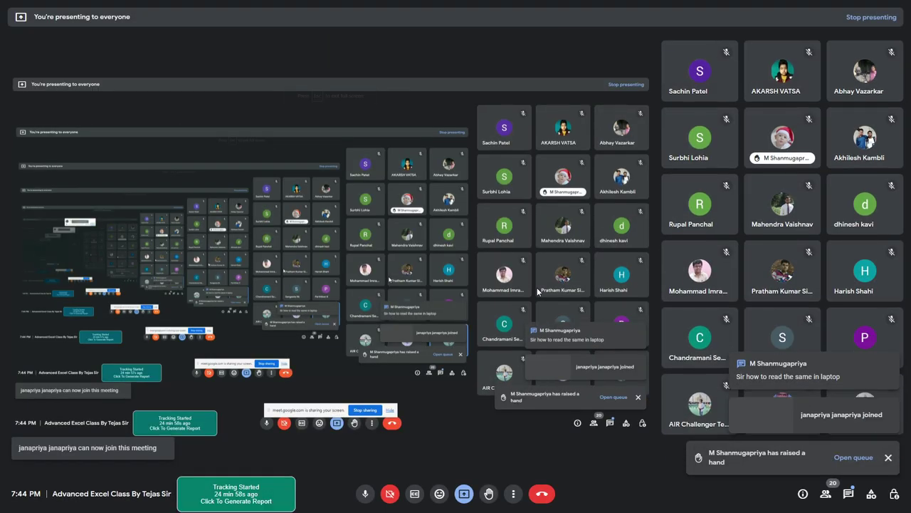
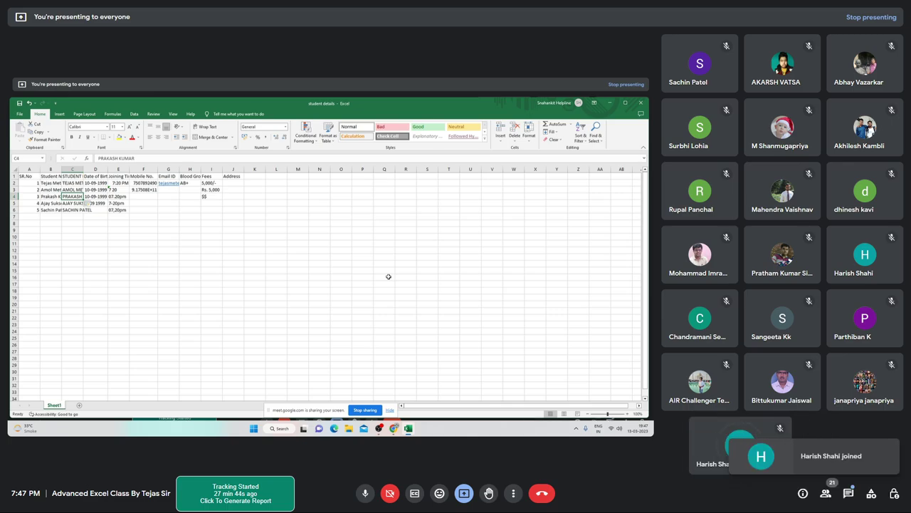
Review the existing dates, joining times and mobile numbers in columns D to F
key("Right")
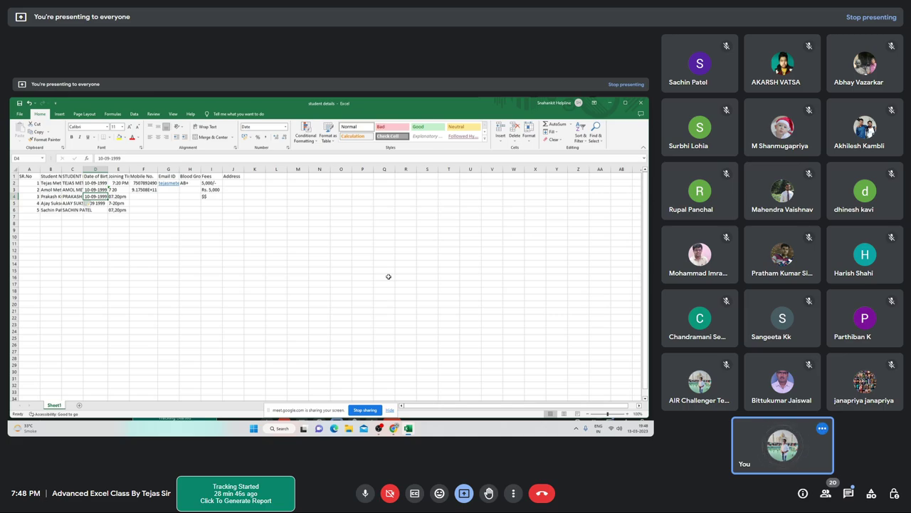
key("Up")
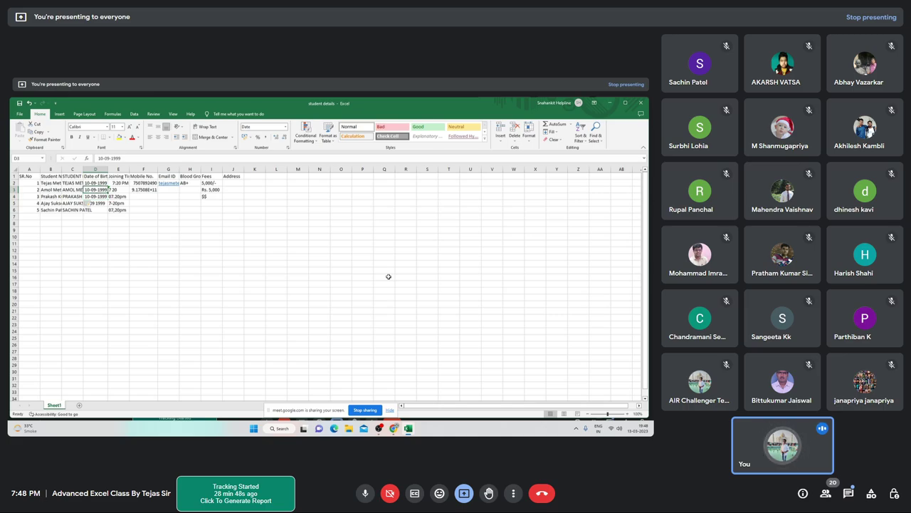
key("Up")
key("Down")
key("Down")
key("Down")
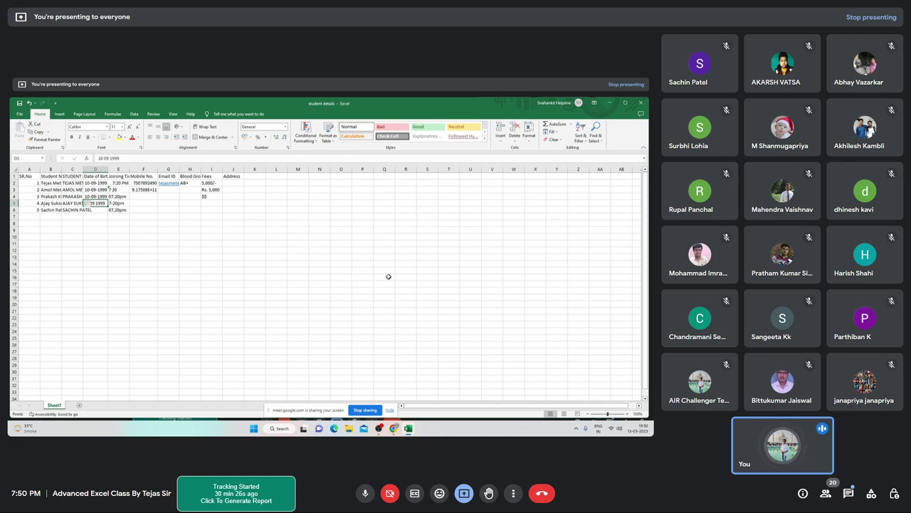
key("Tab")
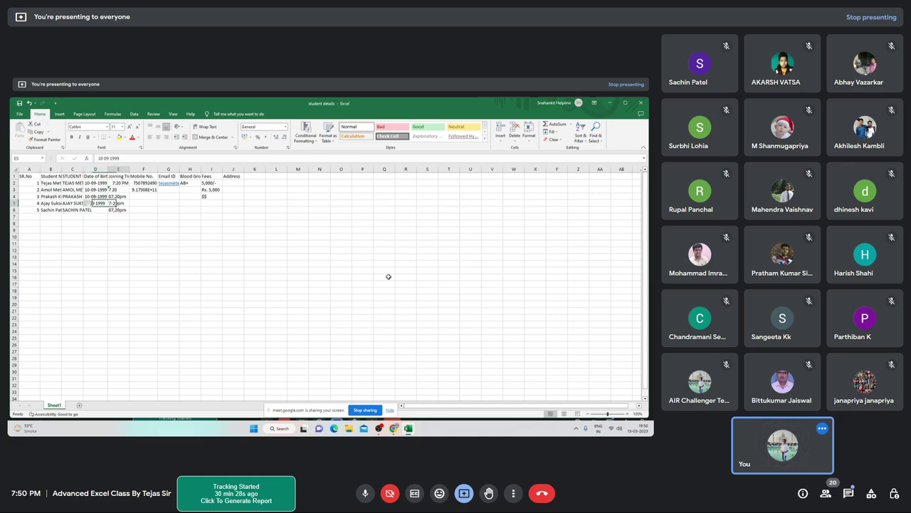
key("Up")
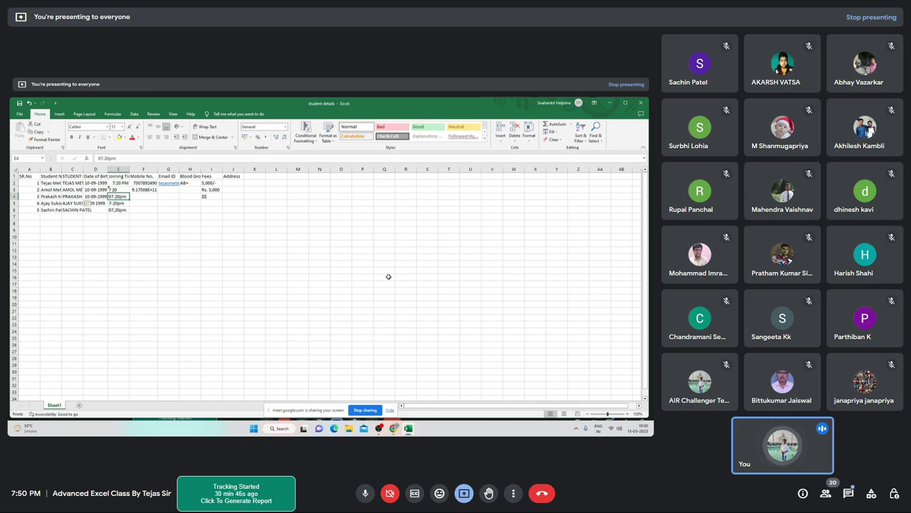
key("Right")
key("Up")
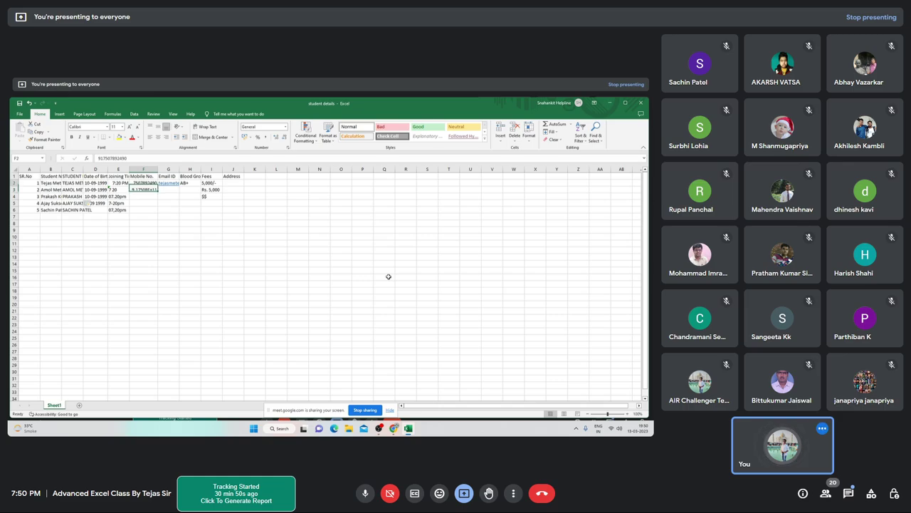
key("Up")
key("Up")
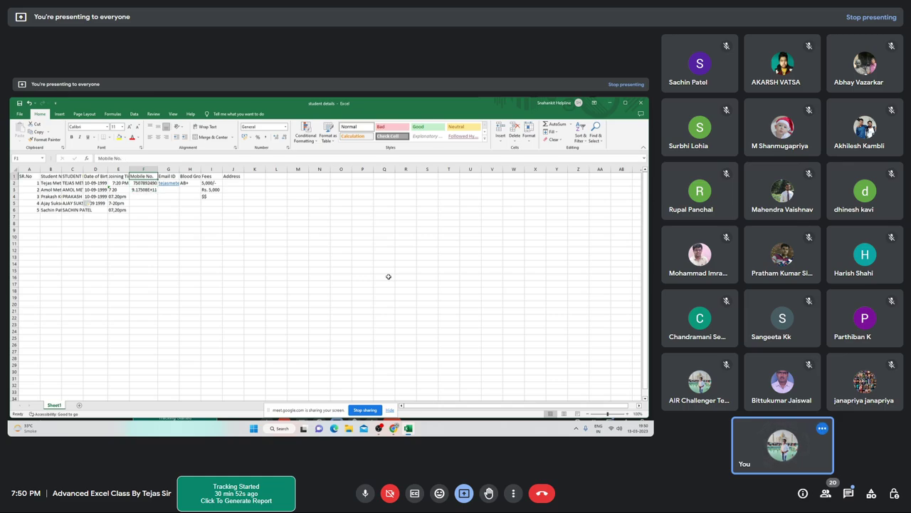
key("Down")
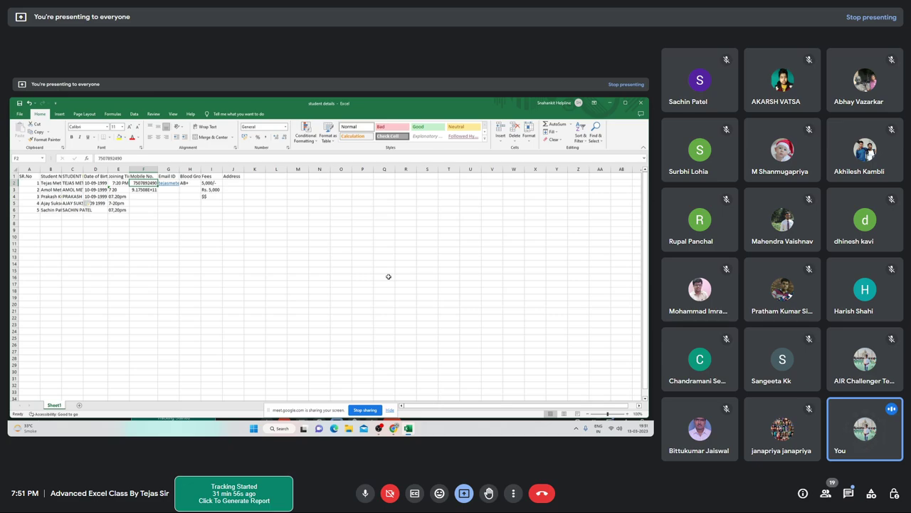
Enter the country code +91 in F2 as text, re-entering it until the plus sign is kept
type("+")
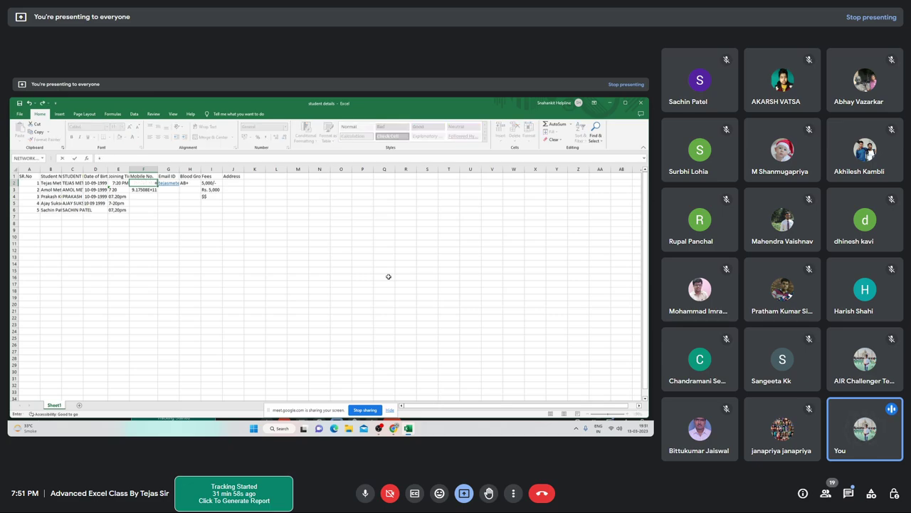
type("91")
key("Return")
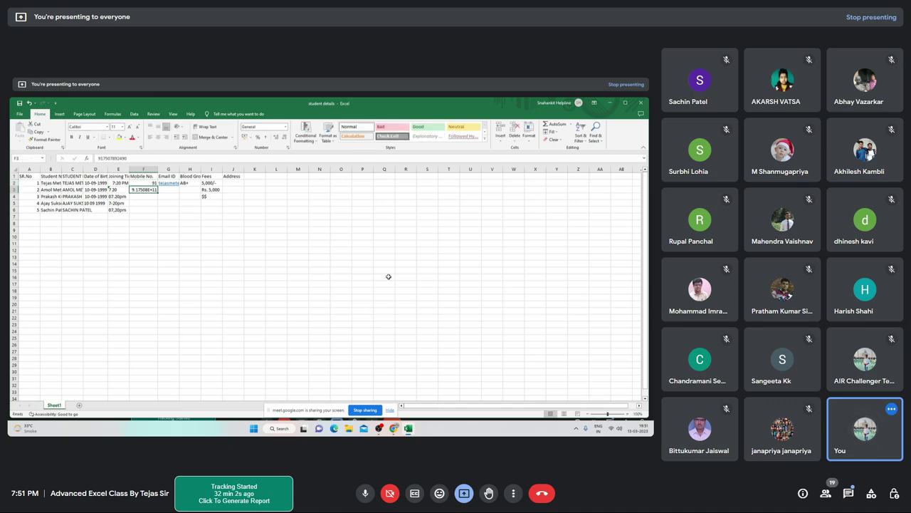
key("Up")
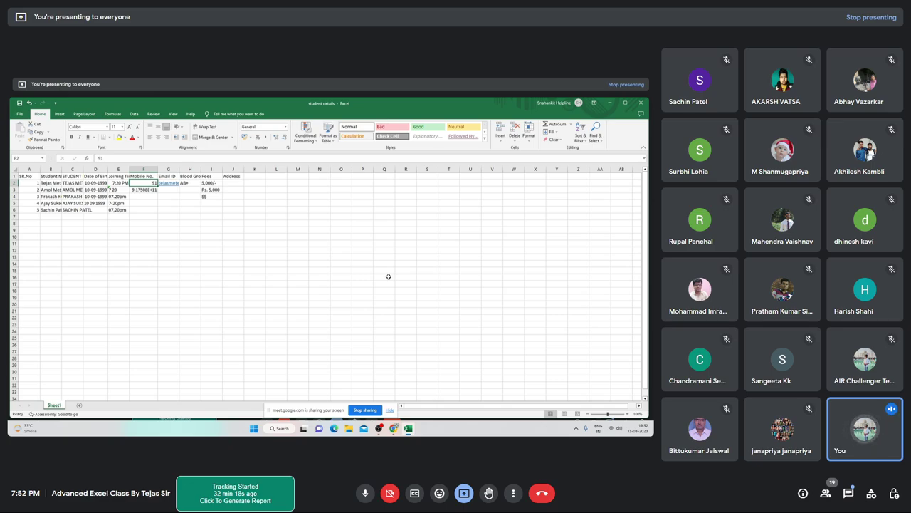
key("BackSpace")
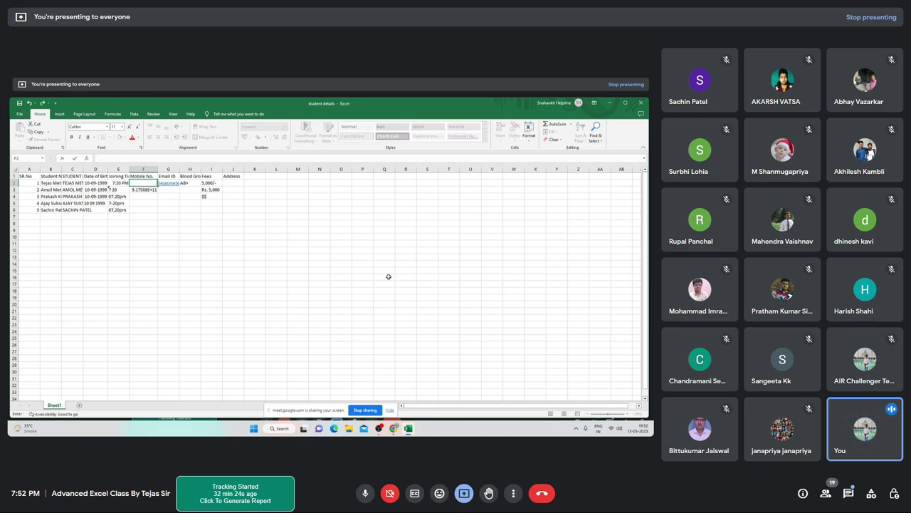
type("'9")
type("91")
key("ctrl+Return")
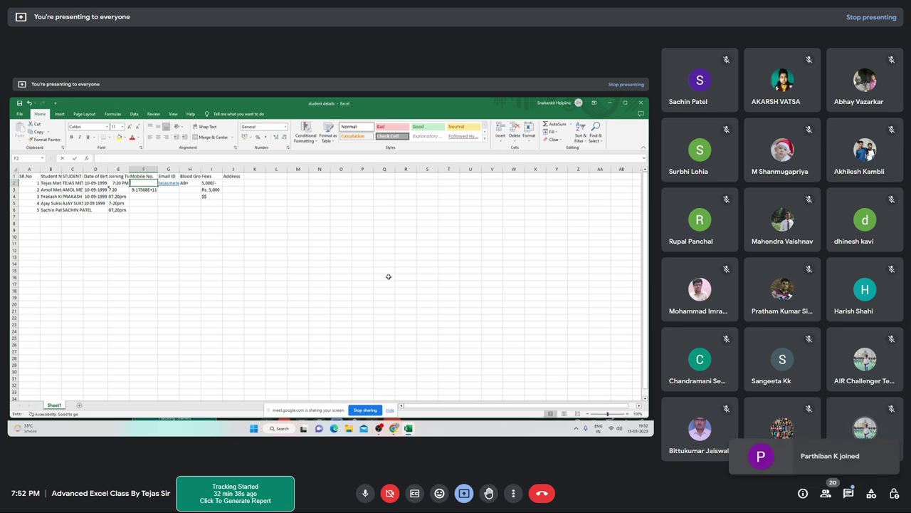
key("BackSpace")
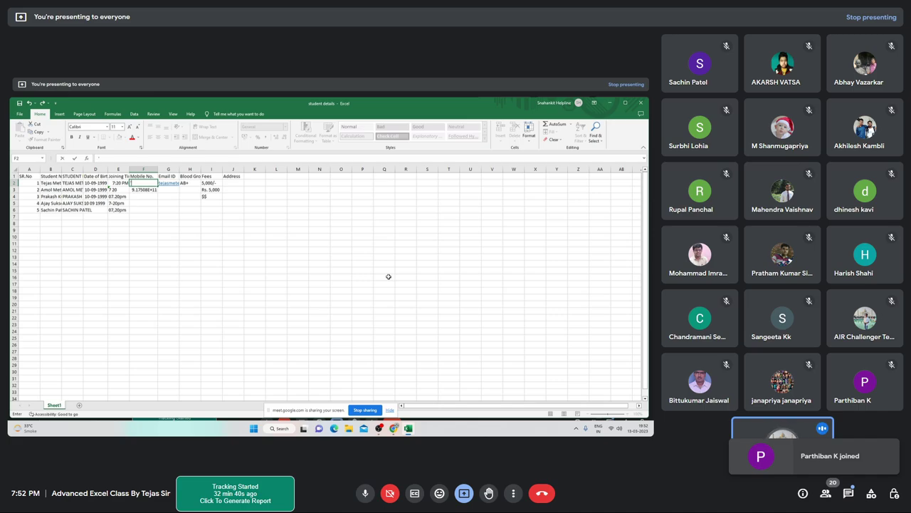
type("'+91")
key("ctrl+Return")
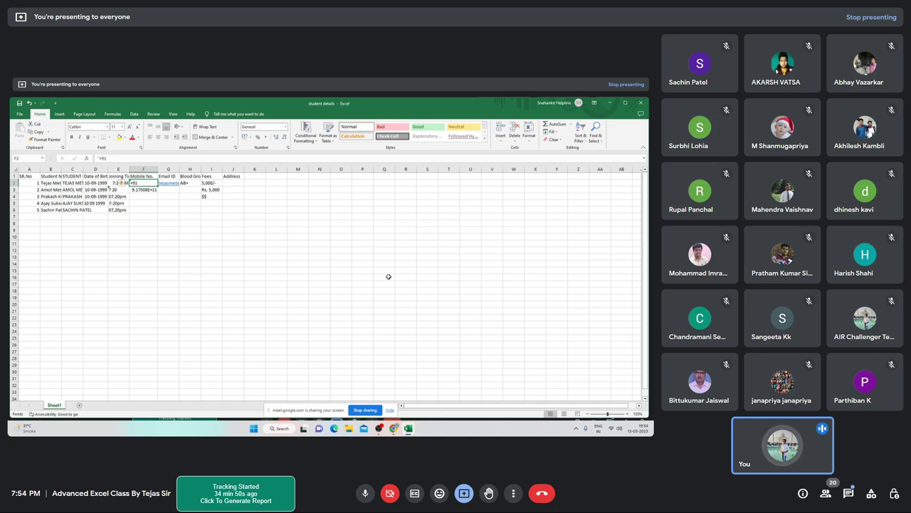
key("Return")
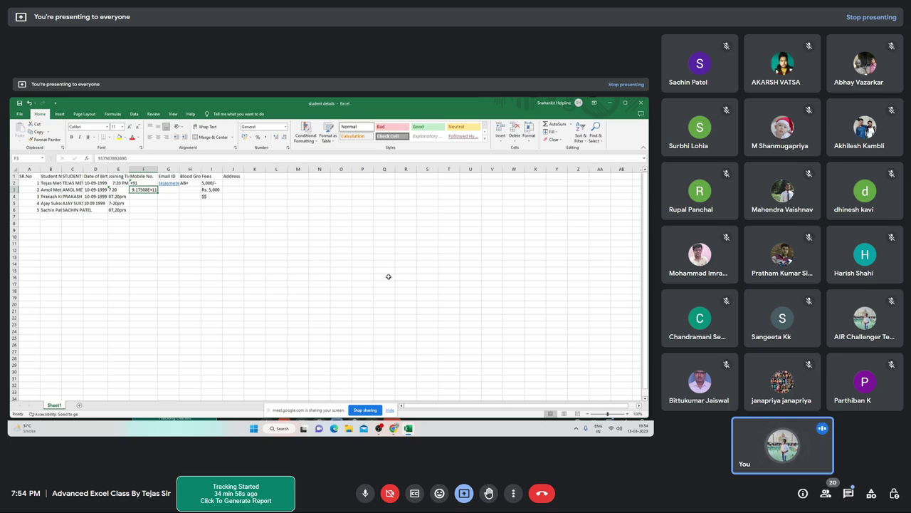
Enter the third student's ten-digit mobile number in F4, retyping it once
key("Return")
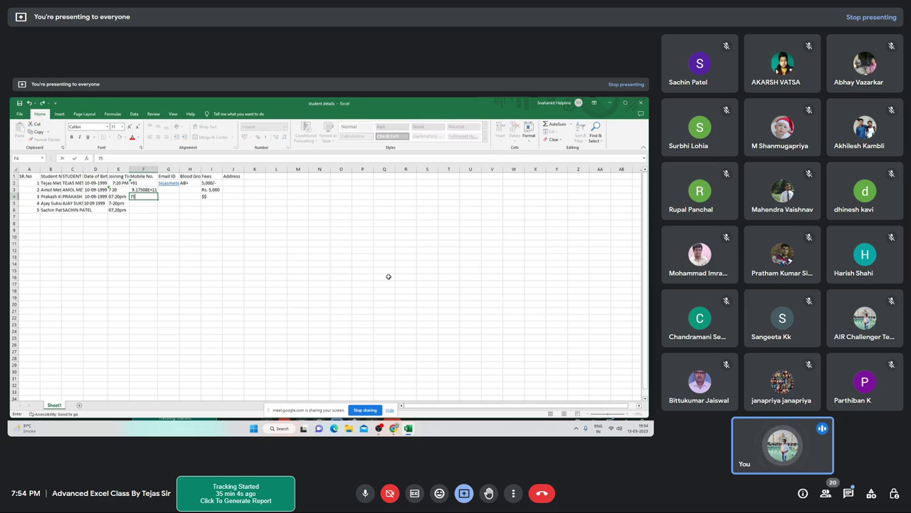
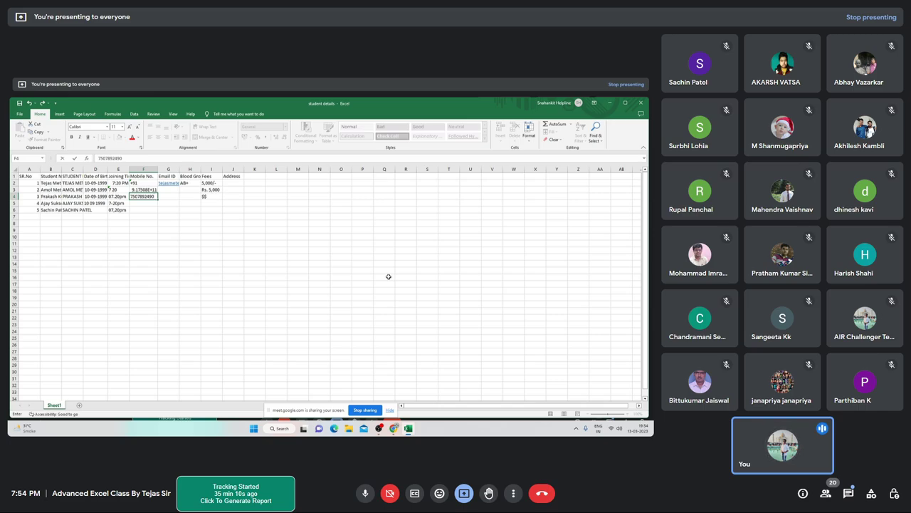
key("Return")
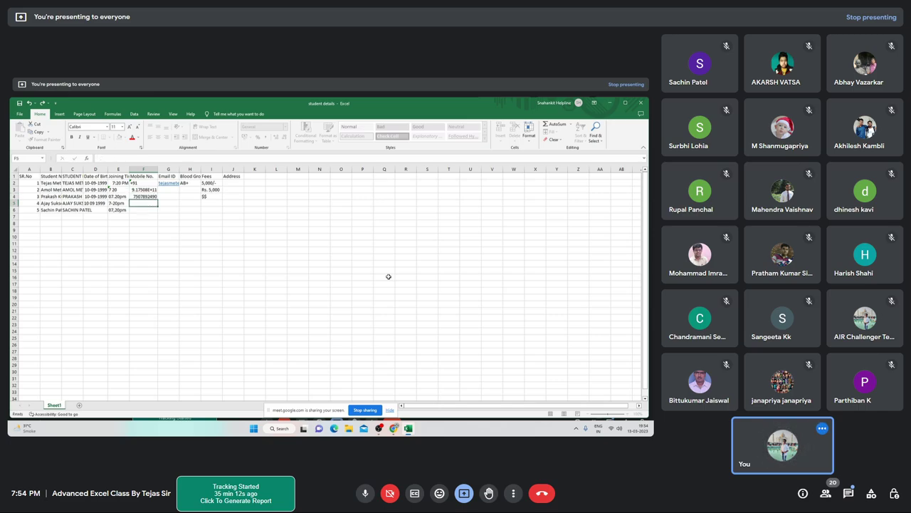
key("Up")
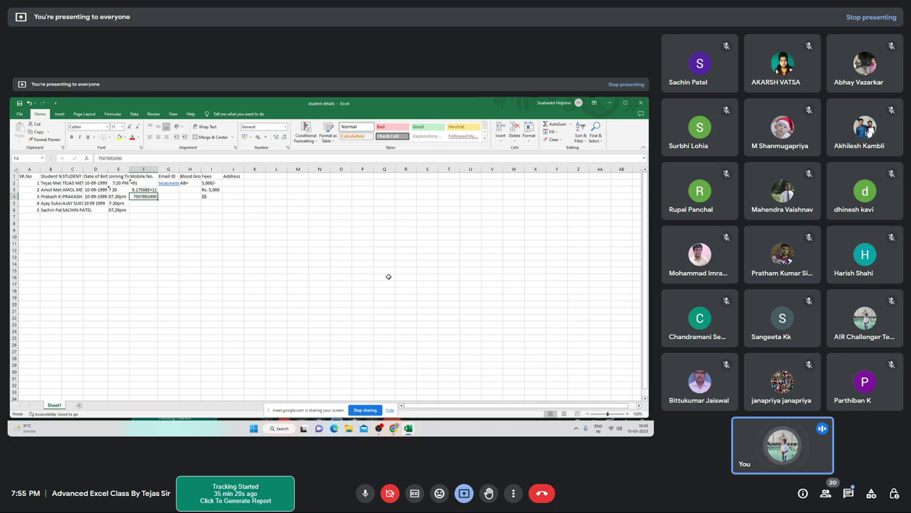
type("1")
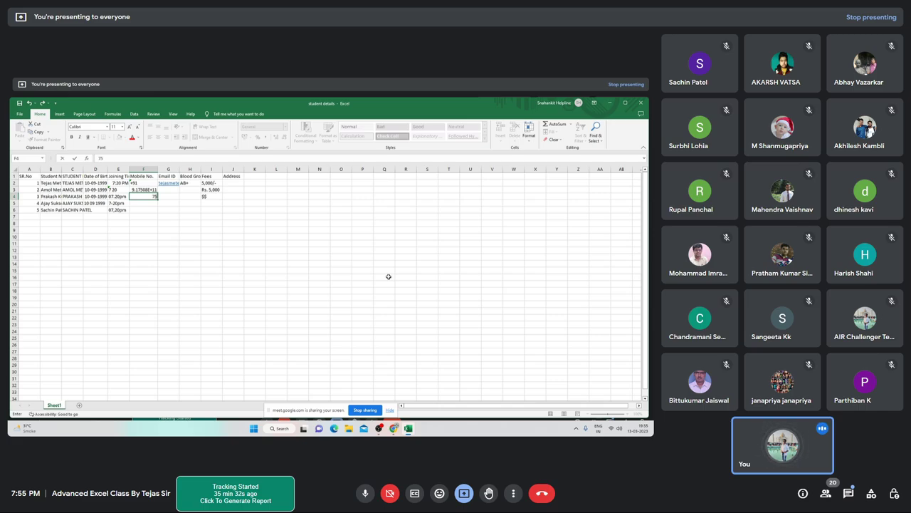
type("07892490")
key("Return")
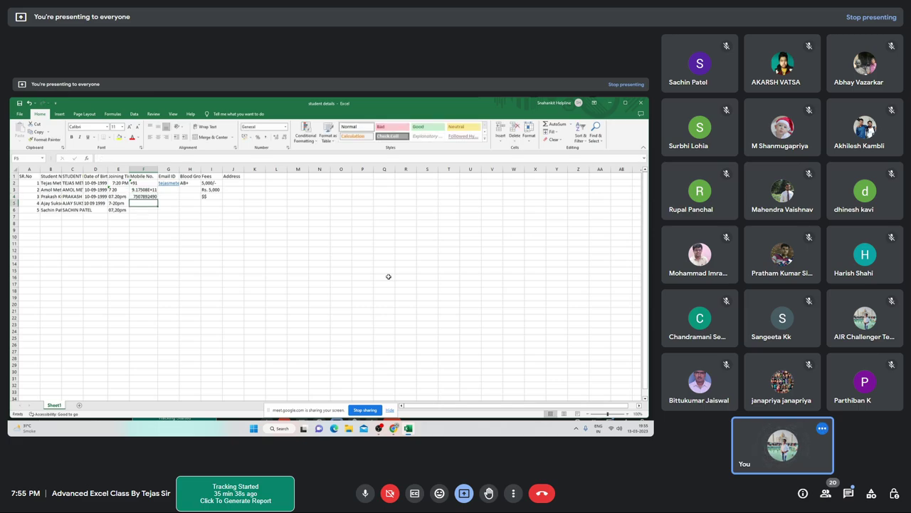
Compare the country-code number in F3 with the plain number in F4
key("Up")
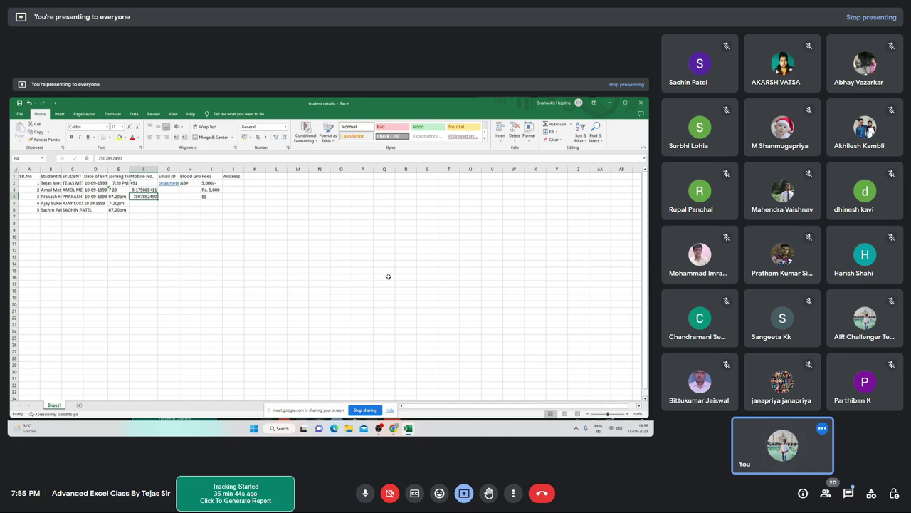
key("Up")
key("Down")
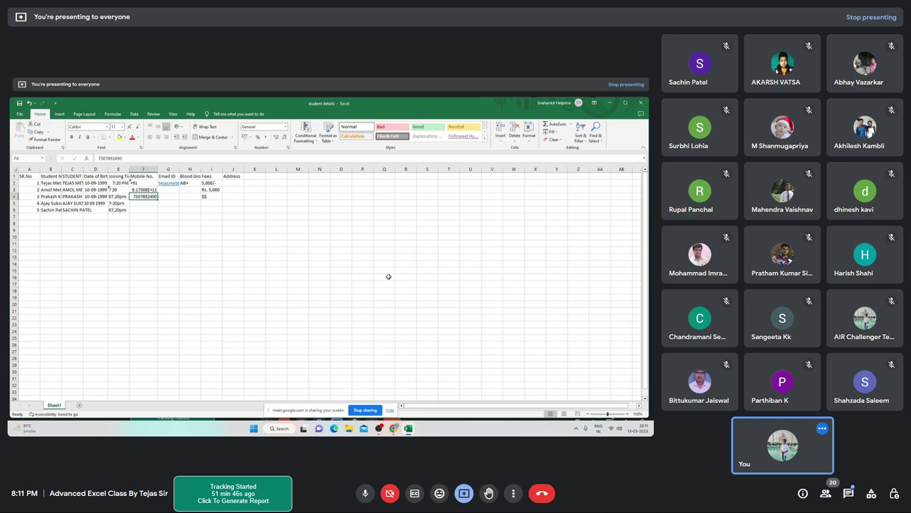
Insert a new blank worksheet, Sheet2, before Sheet1 with Shift+F11
key("shift+F11")
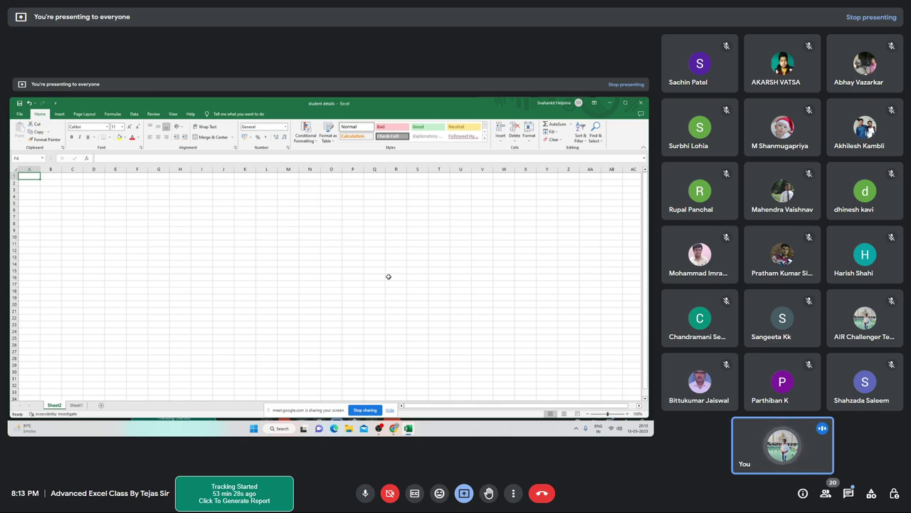
Enter the first header SR.No. in cell A2 of Sheet2
key("Down")
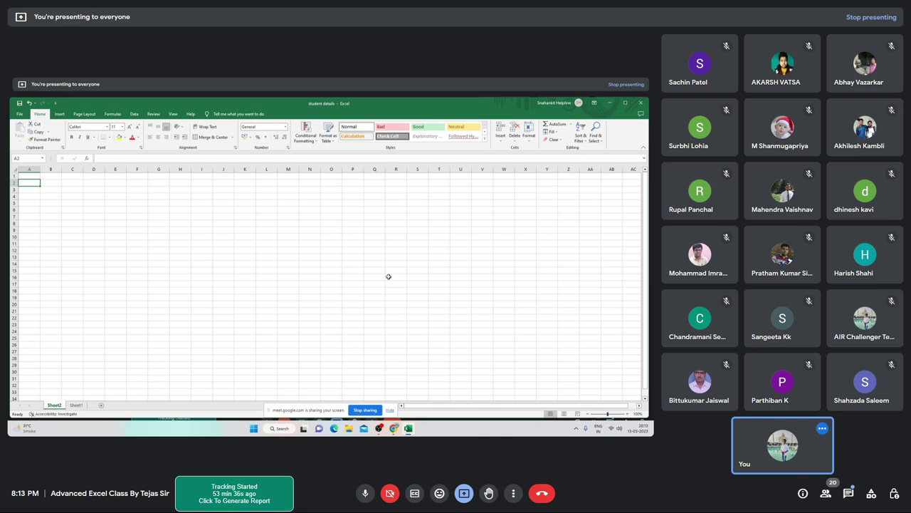
type("5")
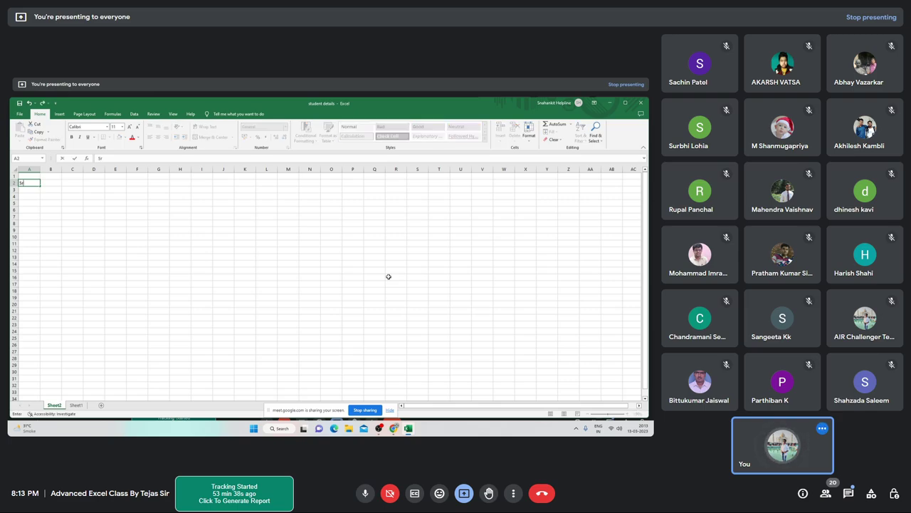
type("R.No.")
key("Tab")
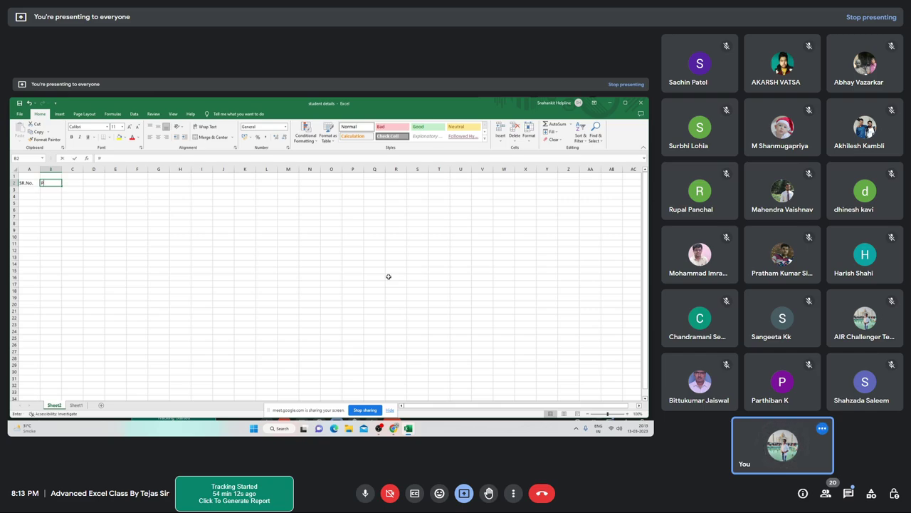
Put the Date heading in B2, replacing a mistyped Product ID entry
type("roduct")
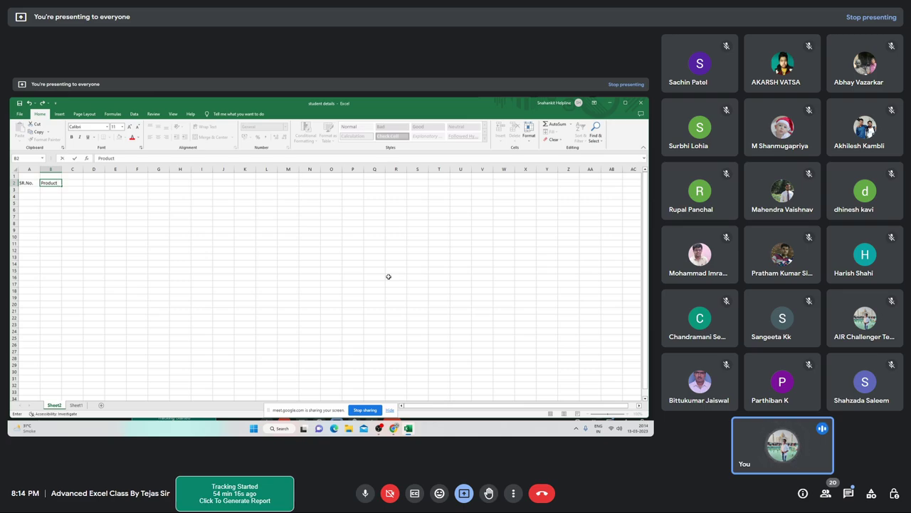
type(" ID")
key("Tab")
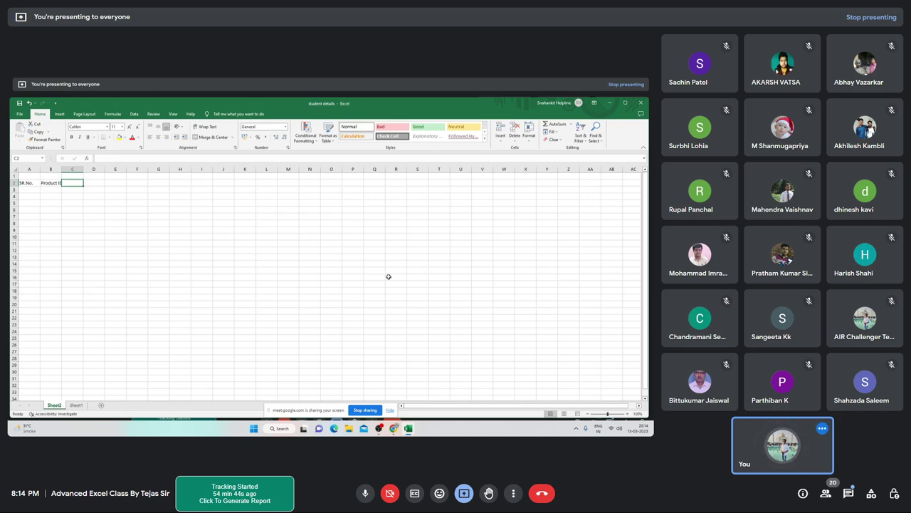
key("Left")
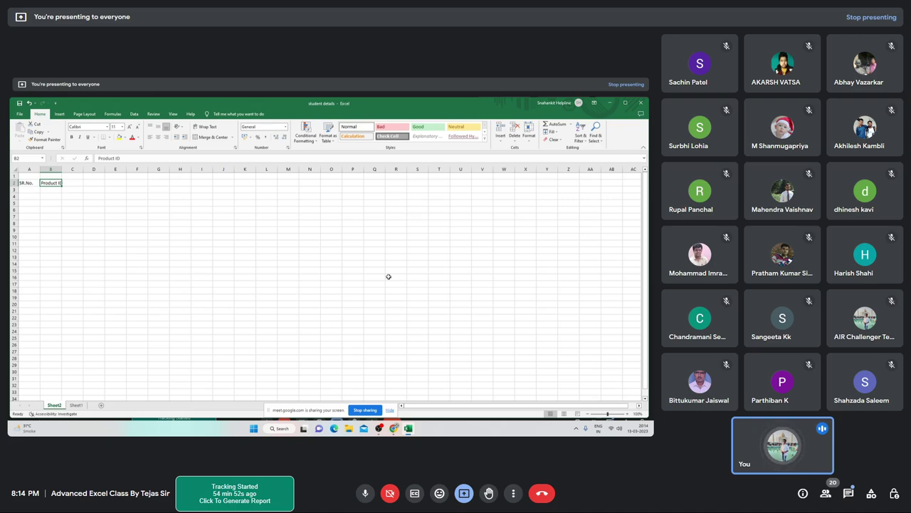
type("Da")
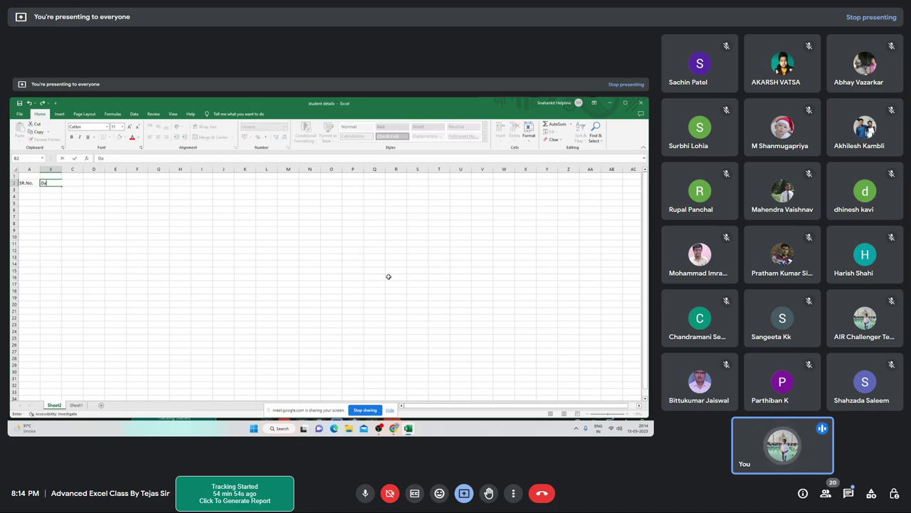
type("te")
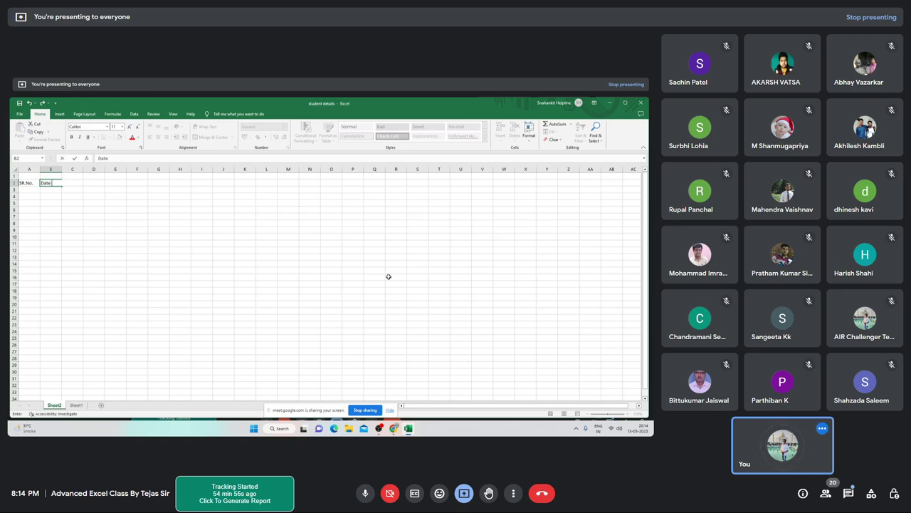
key("Tab")
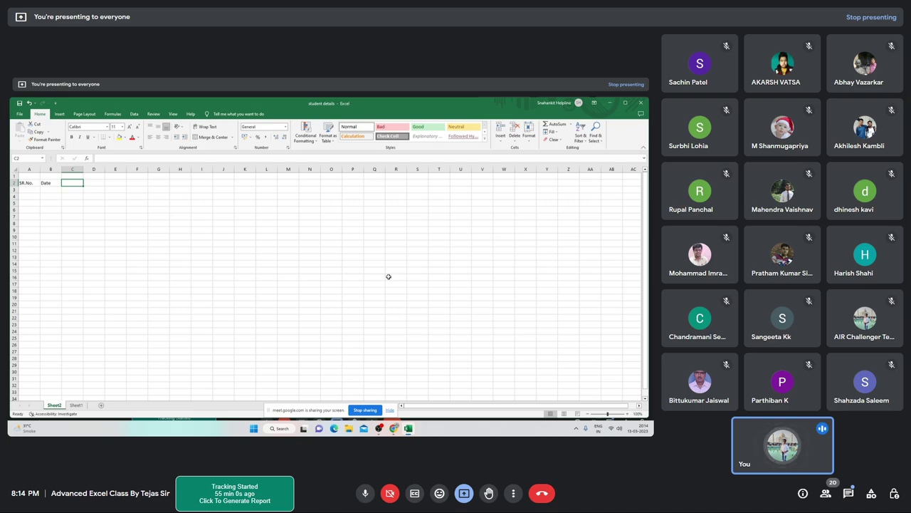
Add the Product ID and Product Name headings in C2 and D2
type("Produc")
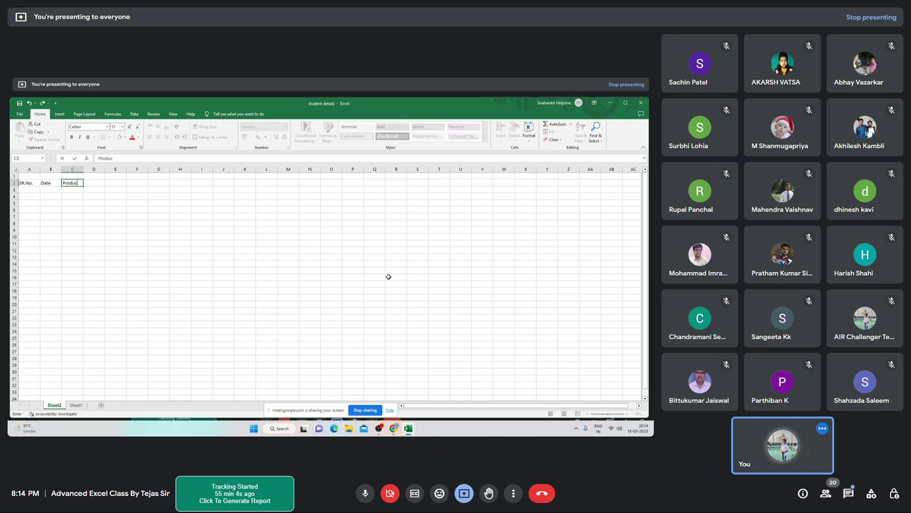
type("t ID")
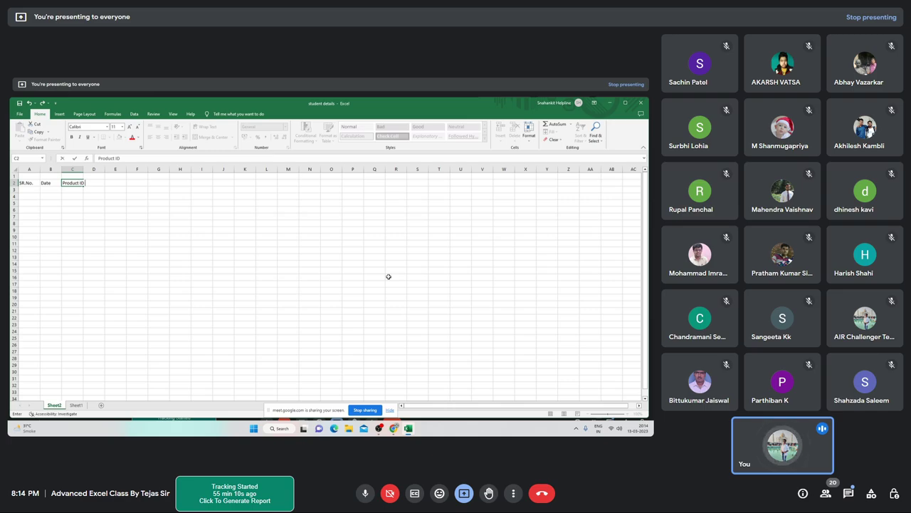
key("Tab")
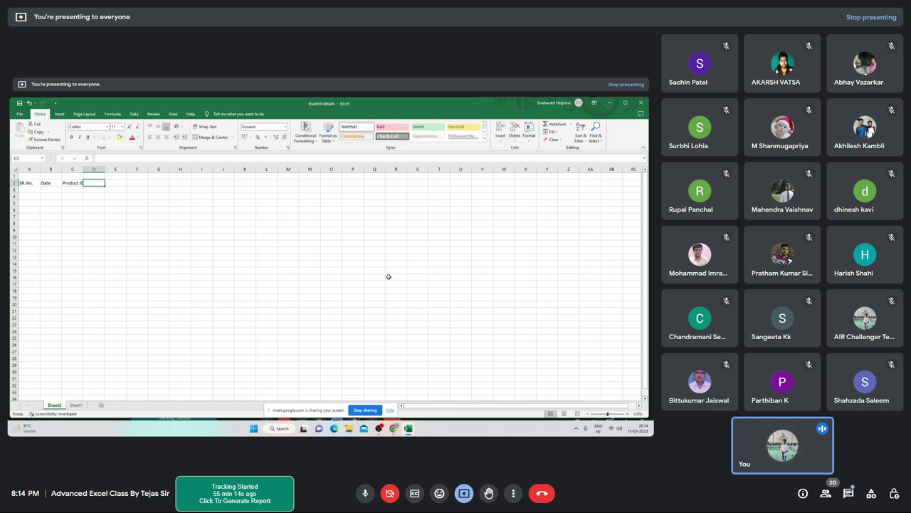
type("P")
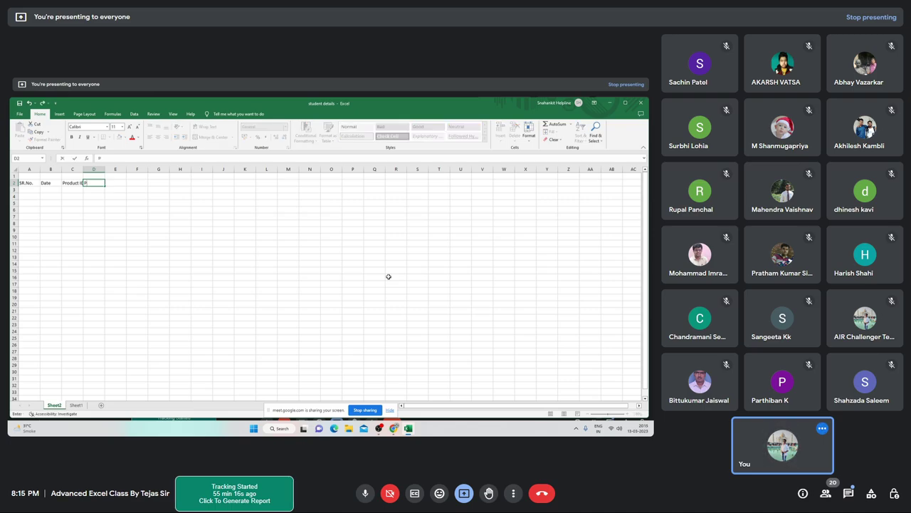
type("ro")
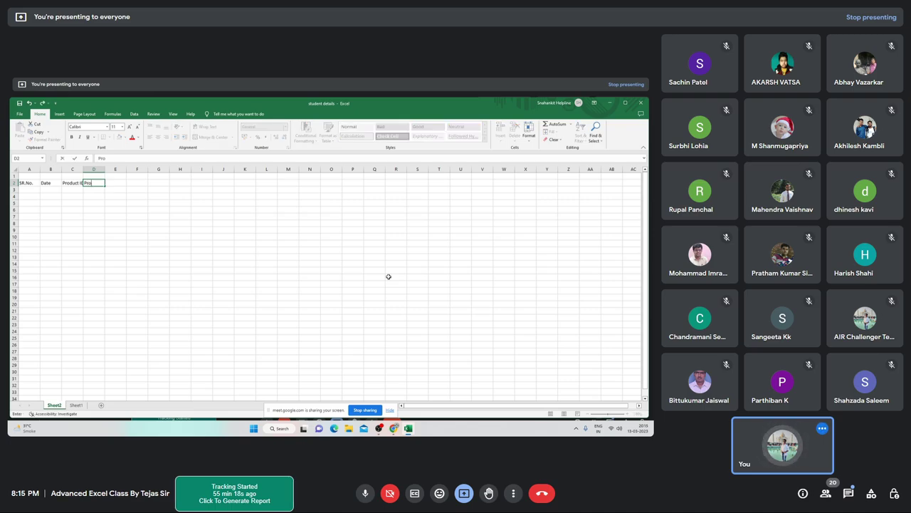
type("duct")
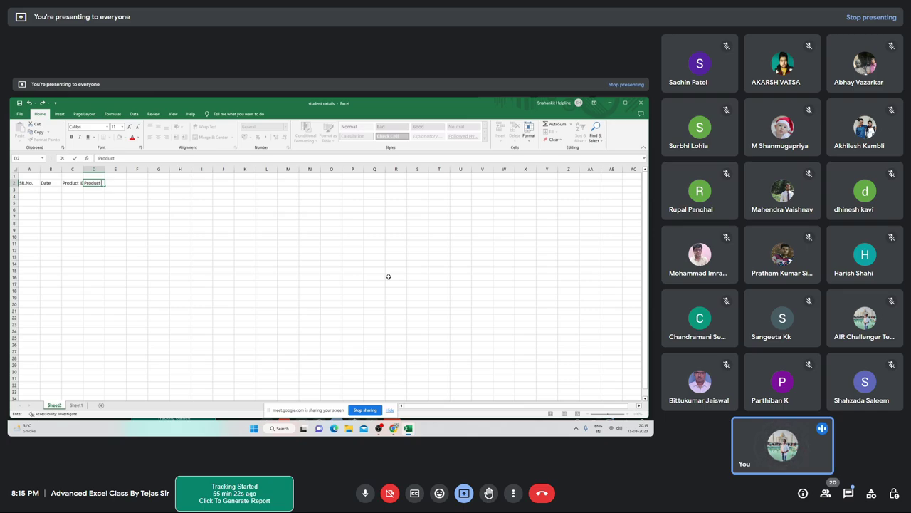
type(" Name")
key("Tab")
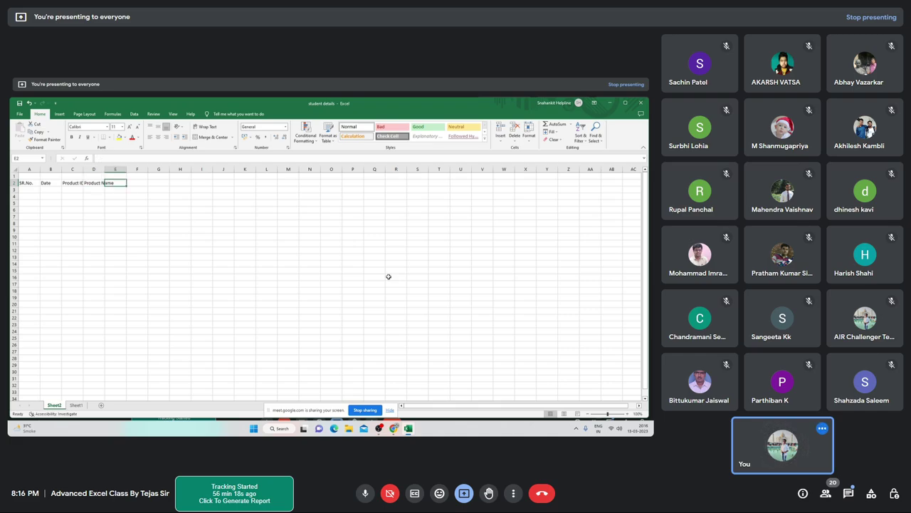
type("C")
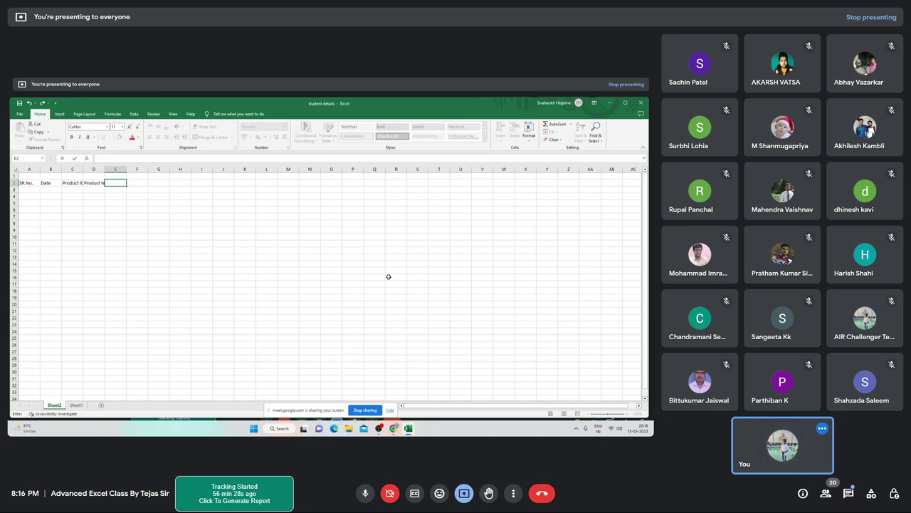
Add the State and City headings in E2 and F2
type("S")
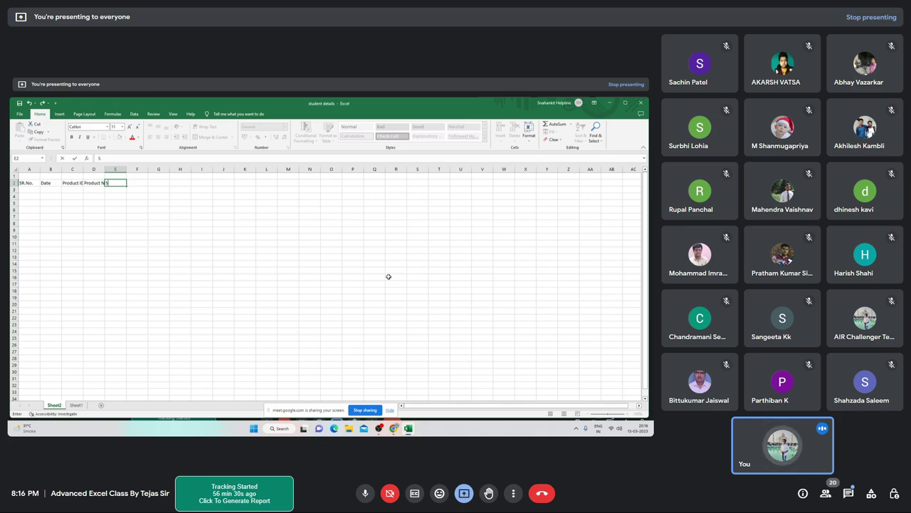
type("atate")
key("Tab")
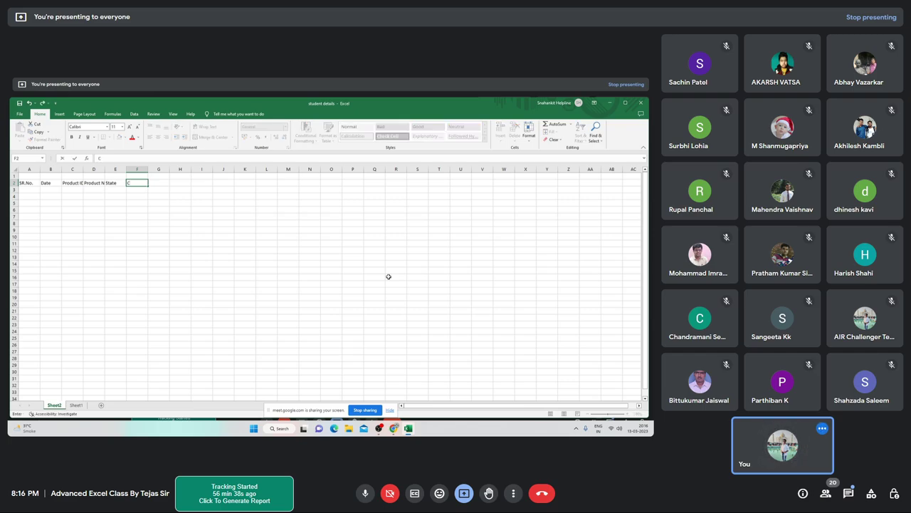
type("City")
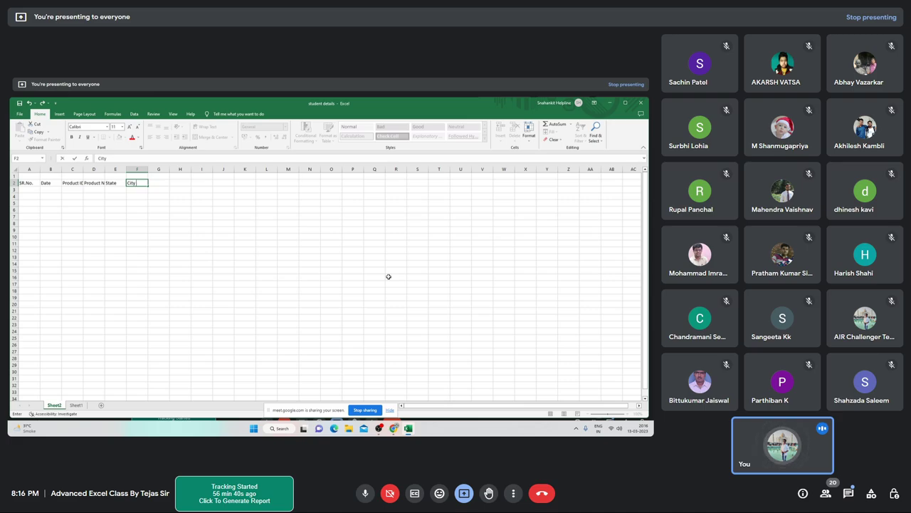
key("Return")
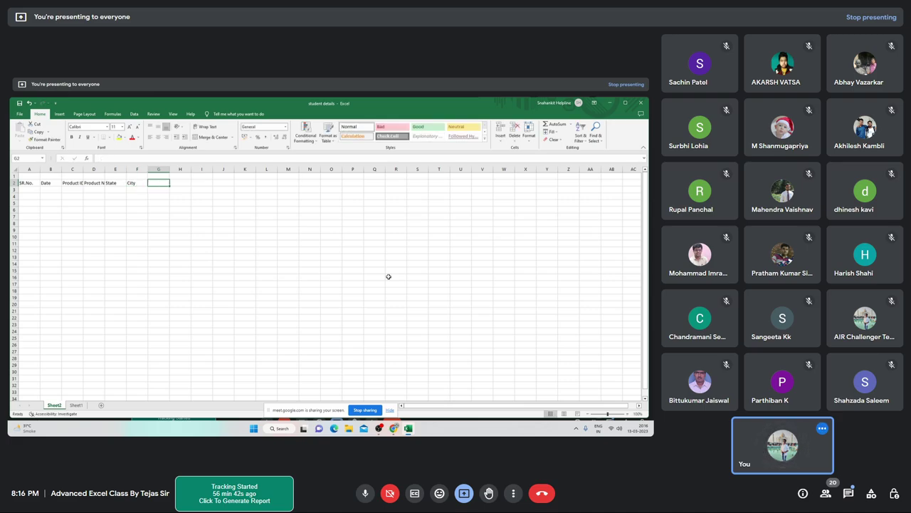
key("Up")
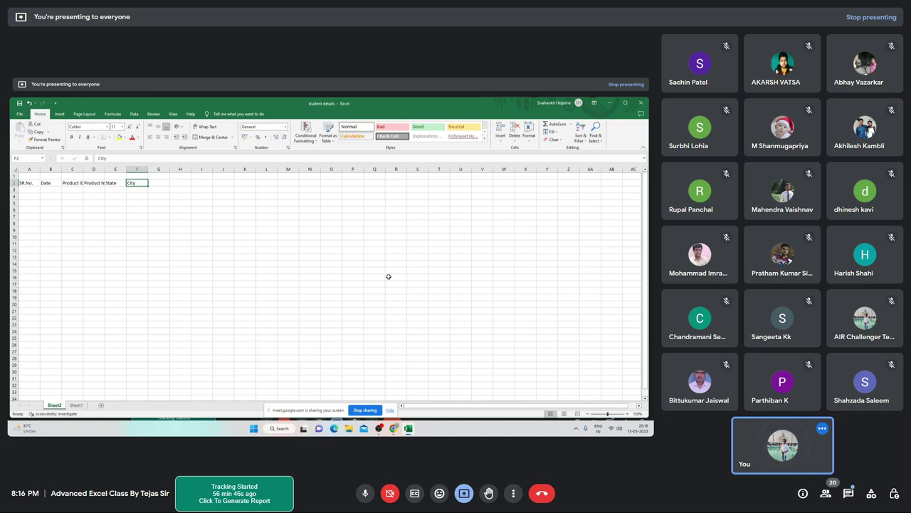
key("Right")
key("Right")
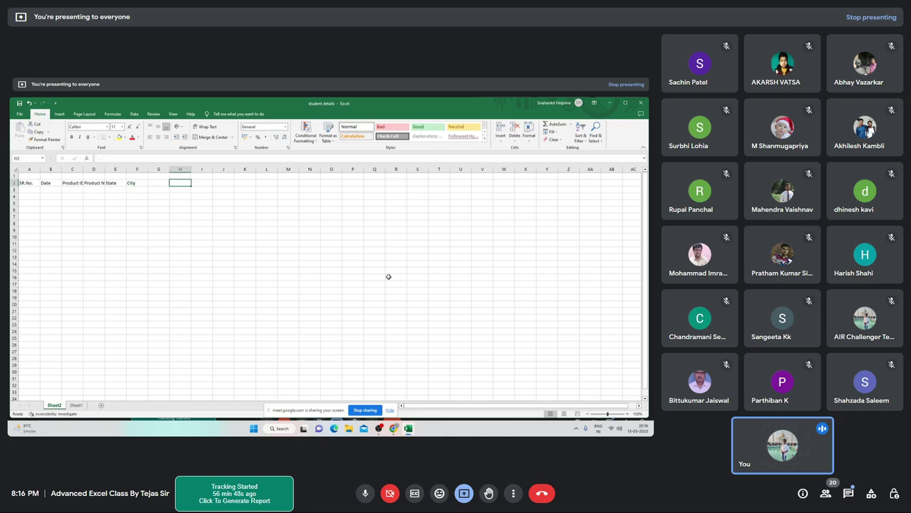
key("Left")
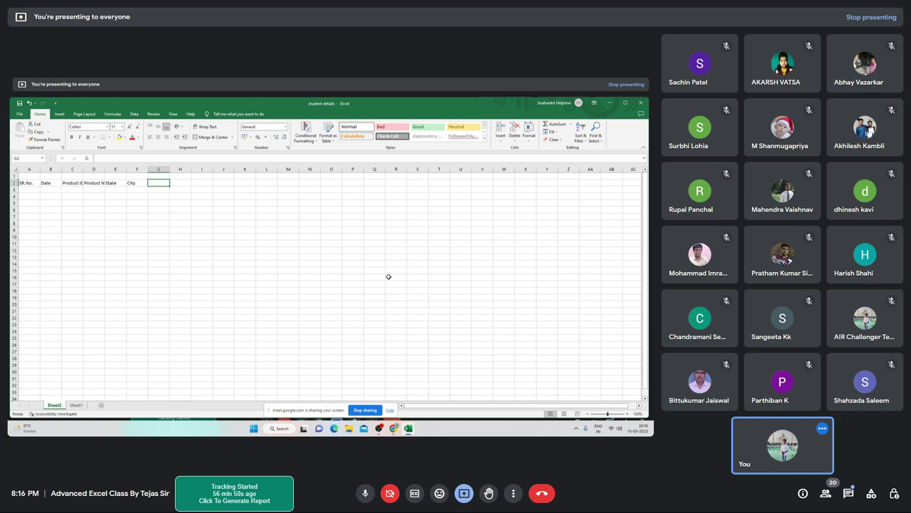
key("Left")
key("Right")
Enter QTY in G2 and start the Price heading in H2
type("Q")
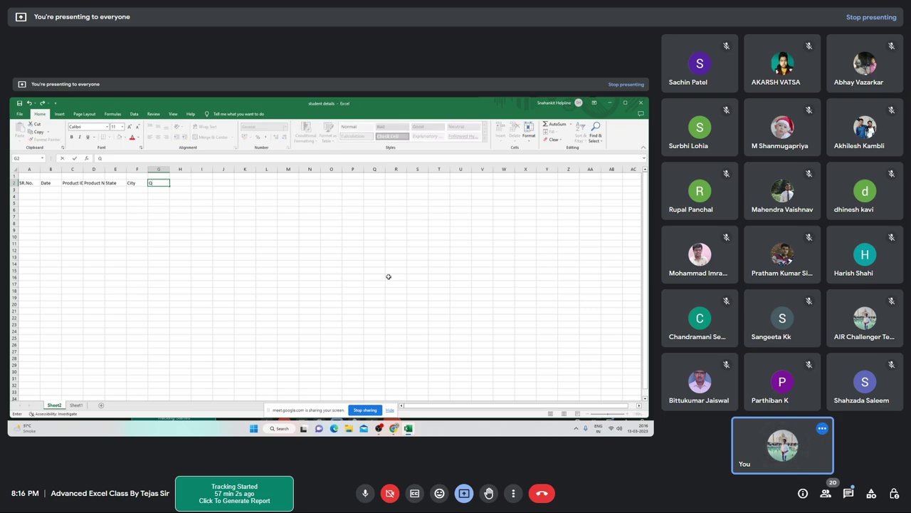
type("TY")
key("Tab")
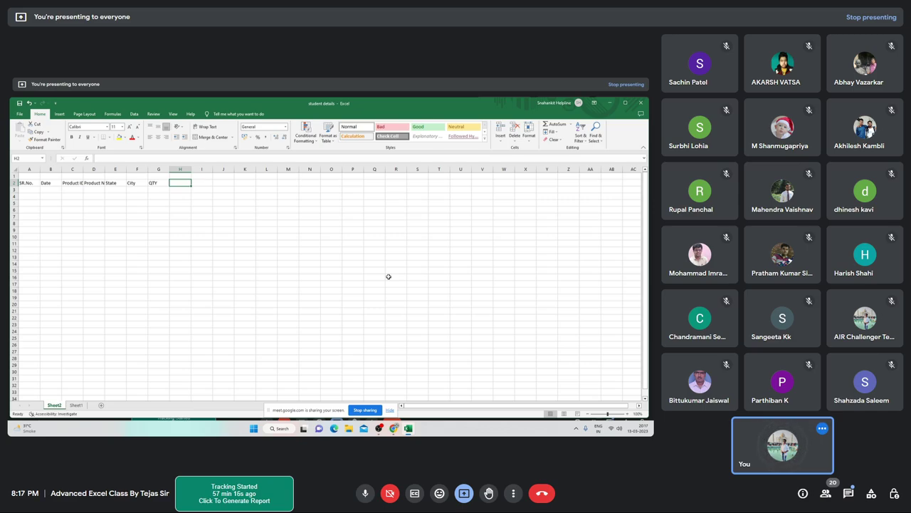
type("=ri")
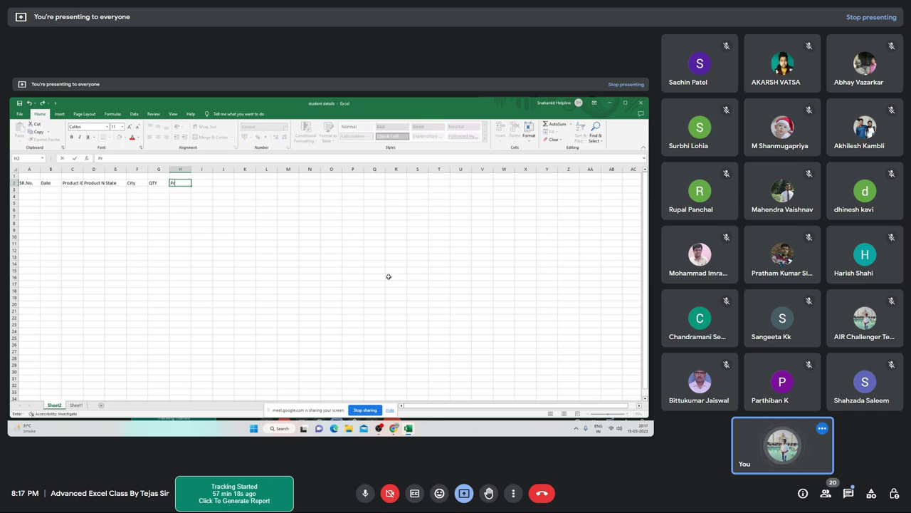
type("ce")
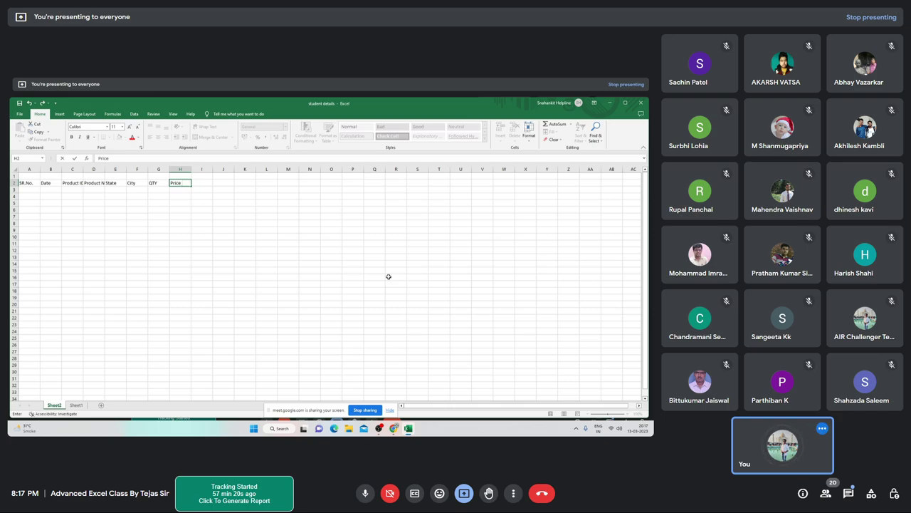
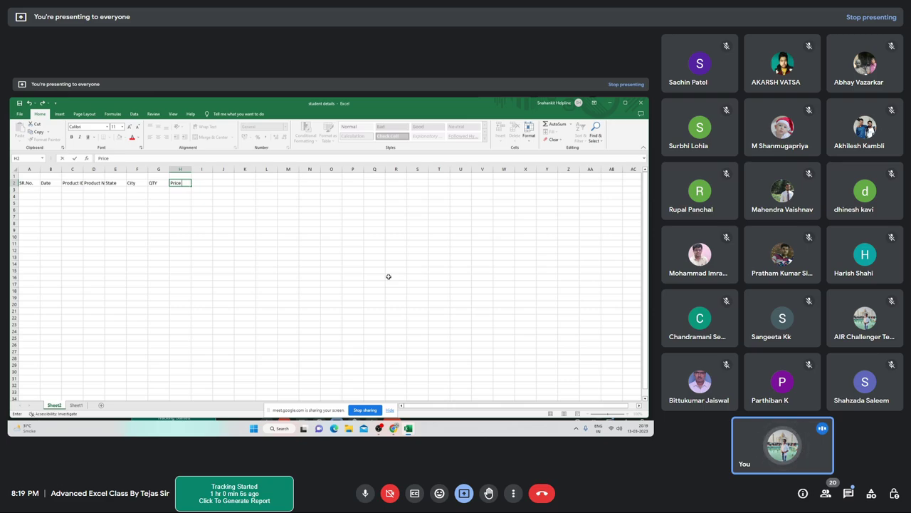
Commit 'Price' in cell H2 and switch from the spreadsheet to the Google Meet window
key("ctrl+Return")
key("alt+Tab")
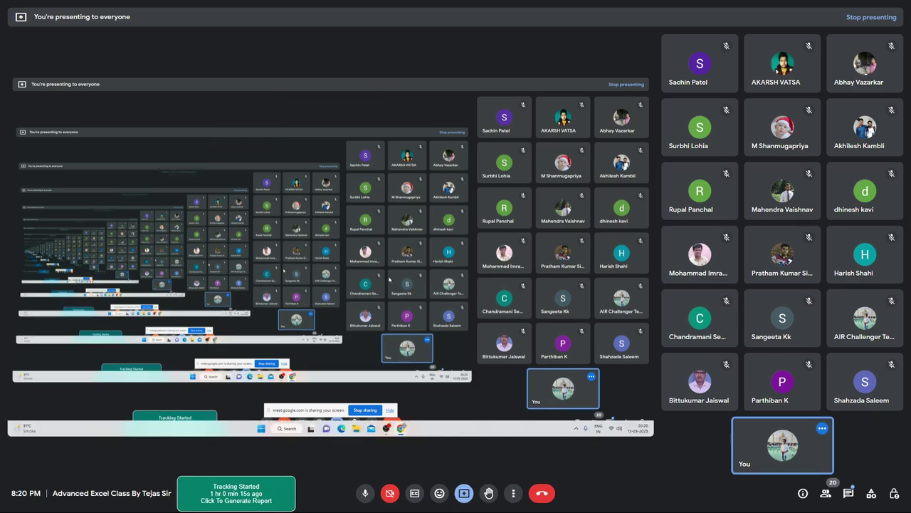
key("alt+Tab")
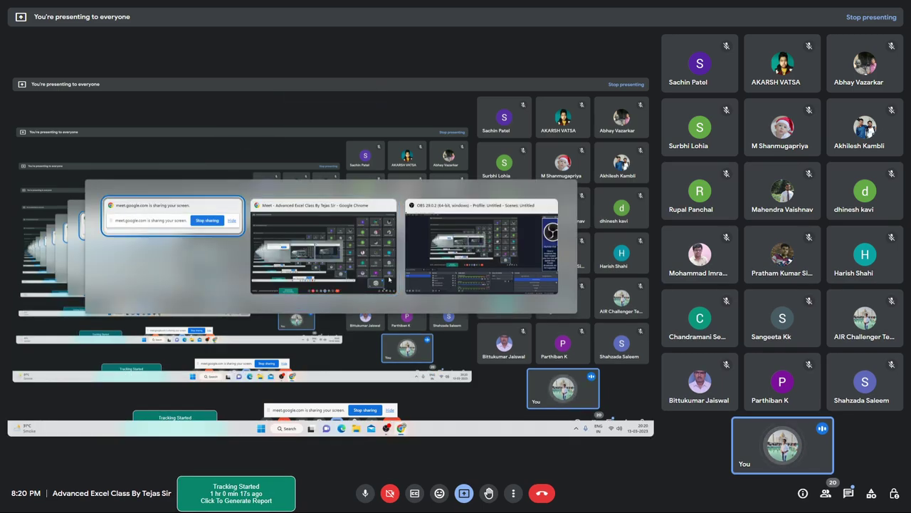